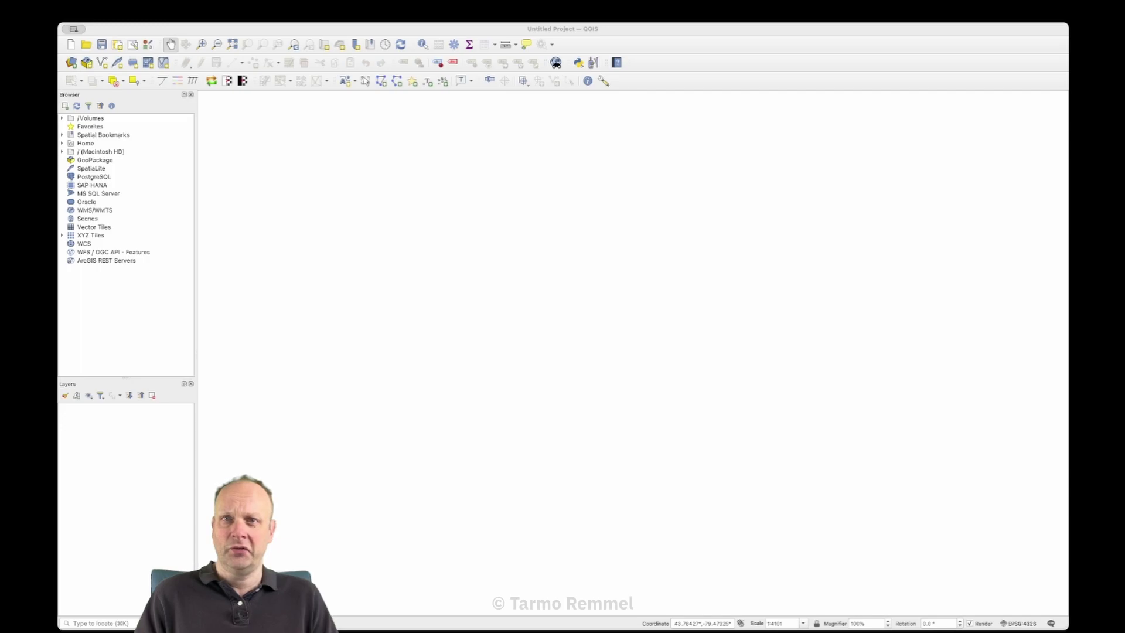
Add Airphoto.tif as a layer, zoom in to inspect detail, then zoom back out to the whole image.
left_click_drag(1023, 280, 290, 455)
left_click_drag(200, 456, 141, 445)
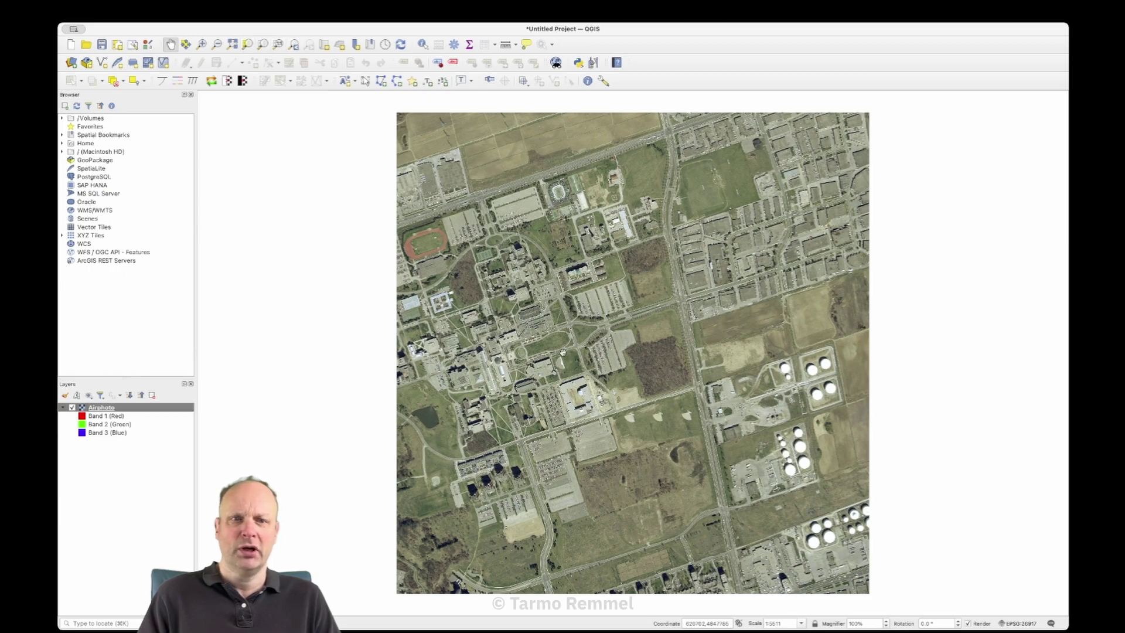
scroll(600, 366, "up", 3)
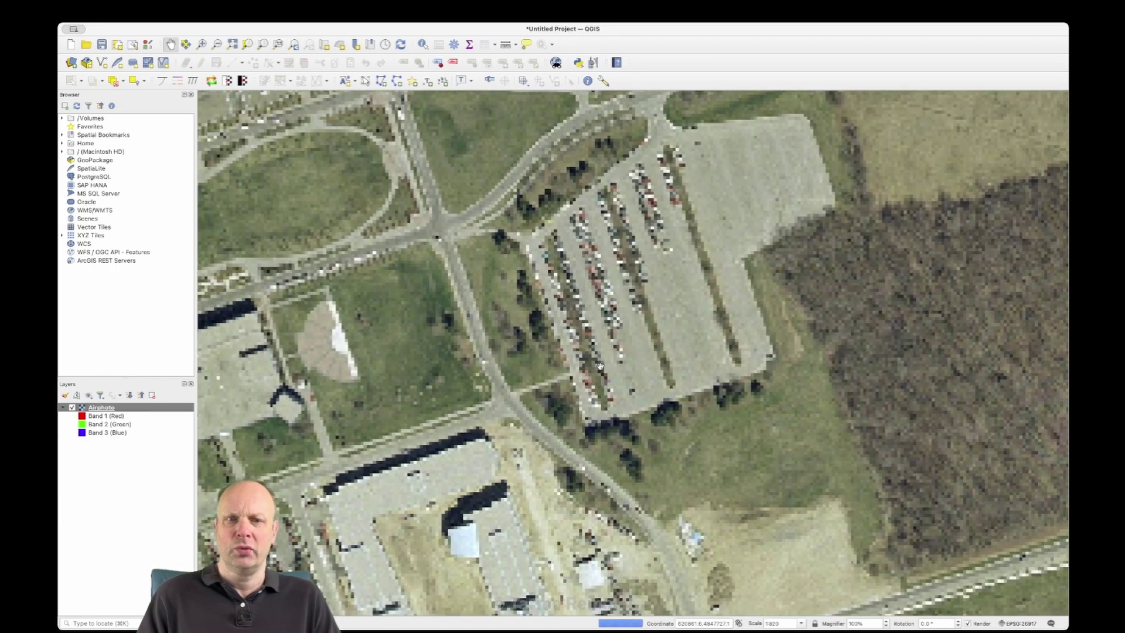
scroll(600, 367, "up", 2)
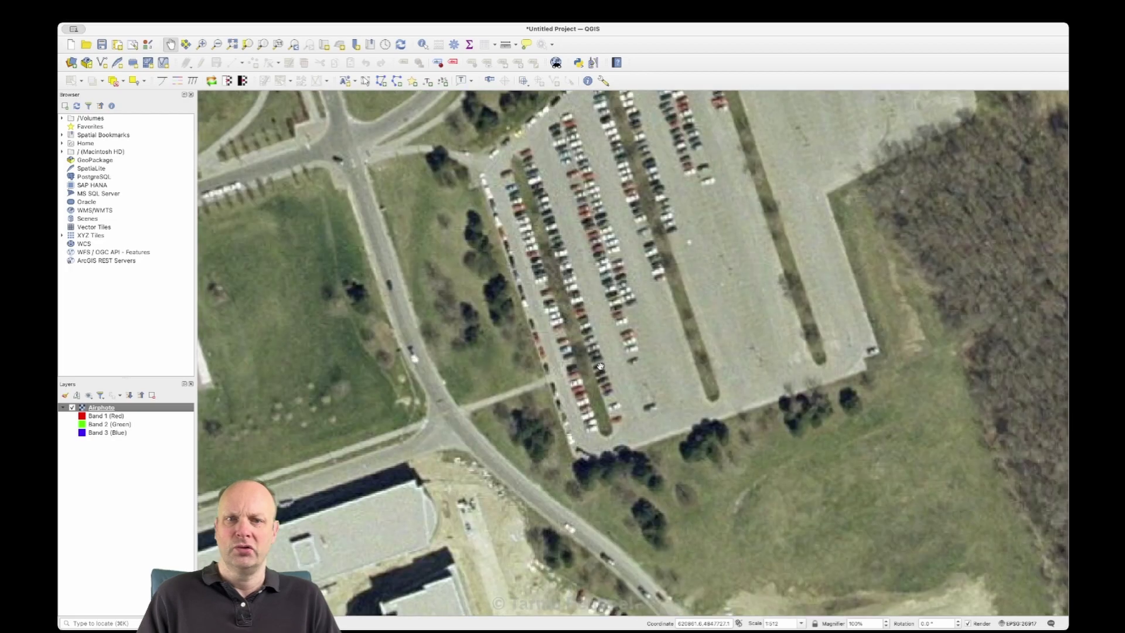
scroll(600, 366, "down", 4)
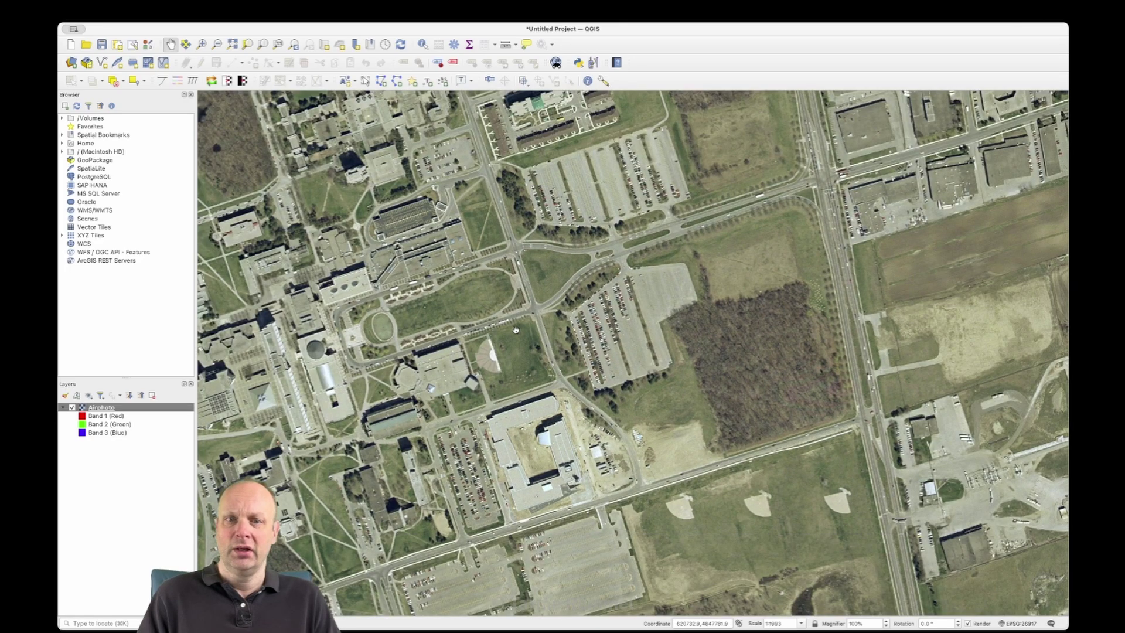
left_click_drag(516, 330, 577, 351)
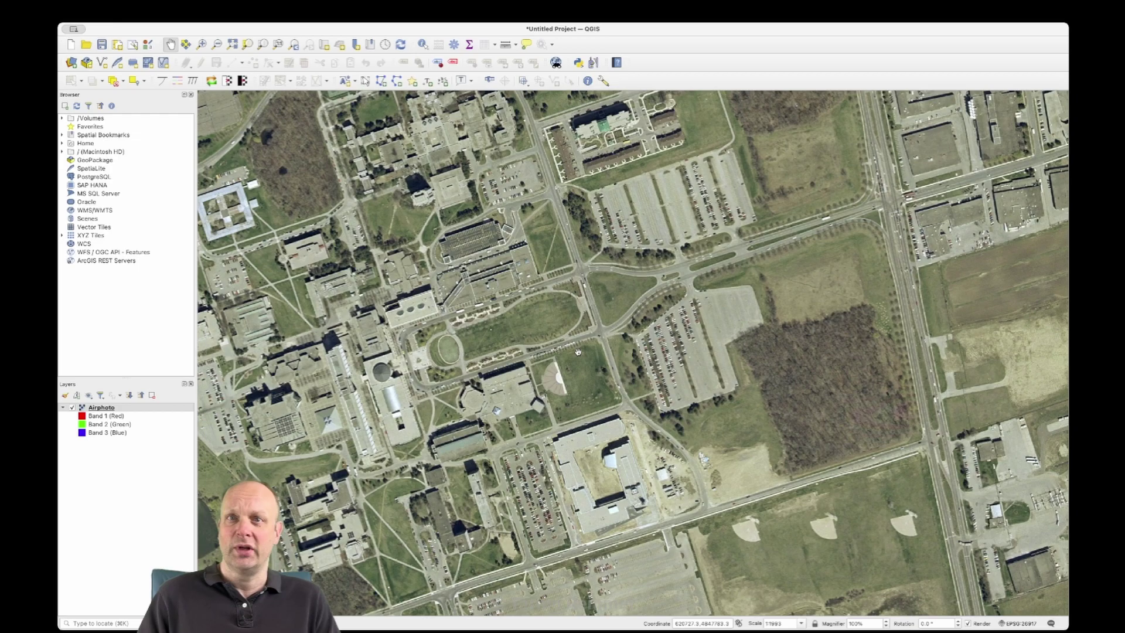
scroll(577, 351, "down", 2)
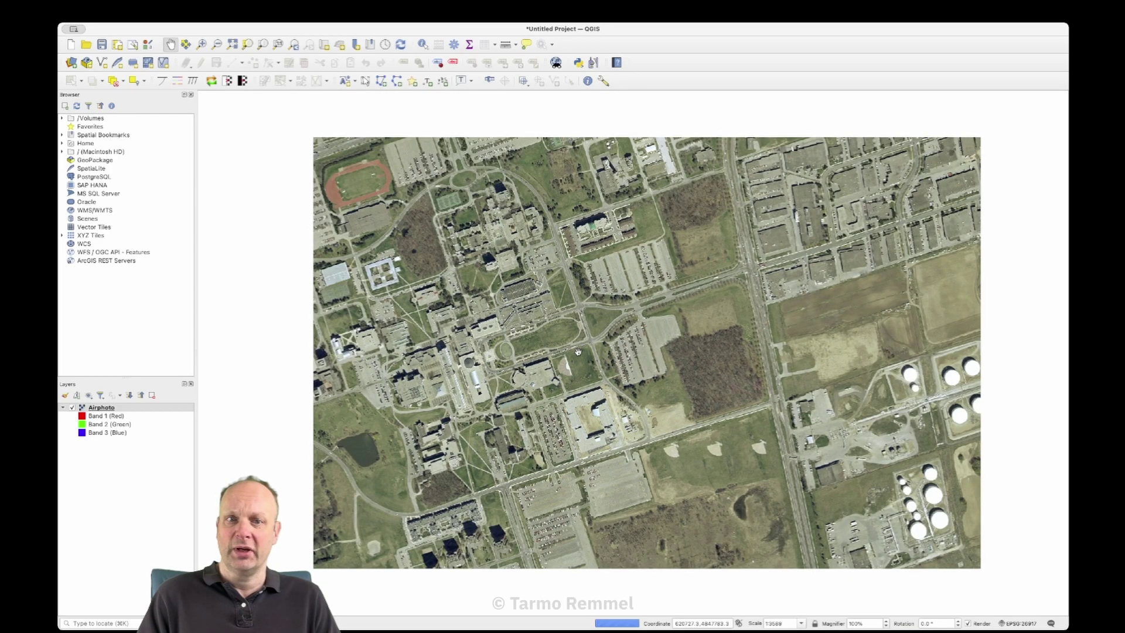
scroll(578, 352, "down", 2)
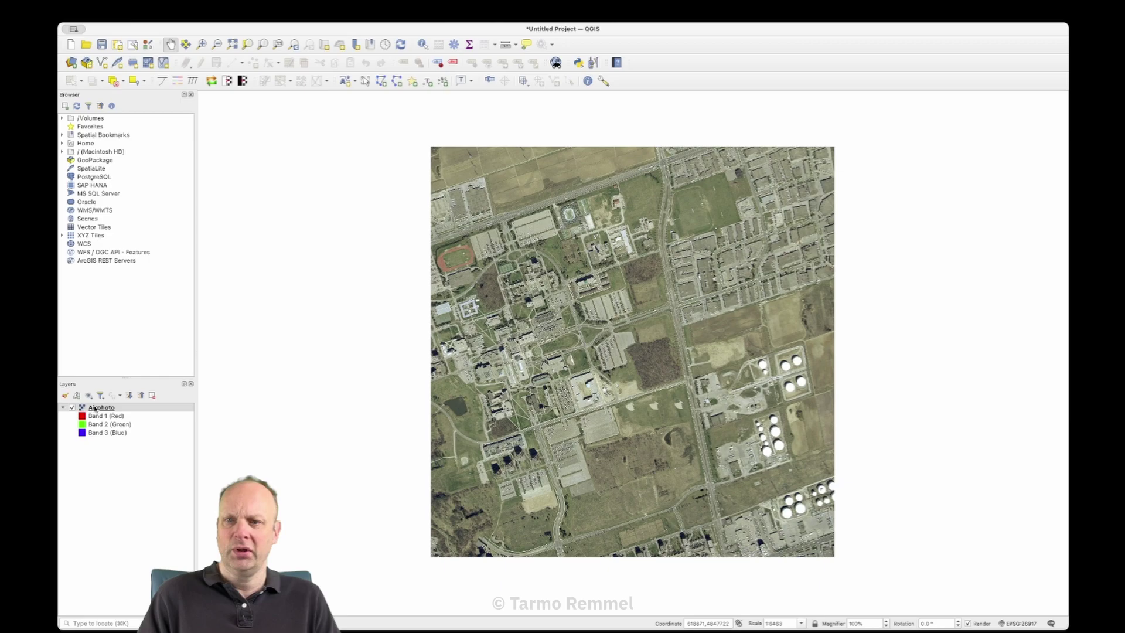
Open the Airphoto layer's Properties on its Information page and move the dialog down-left.
right_click(95, 409)
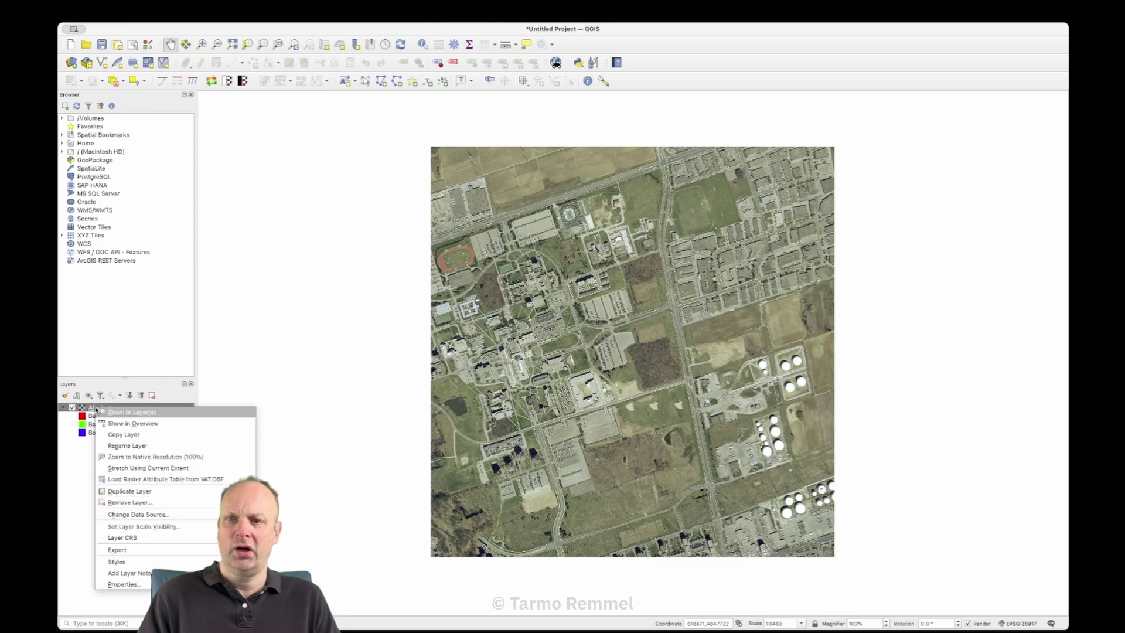
left_click(126, 587)
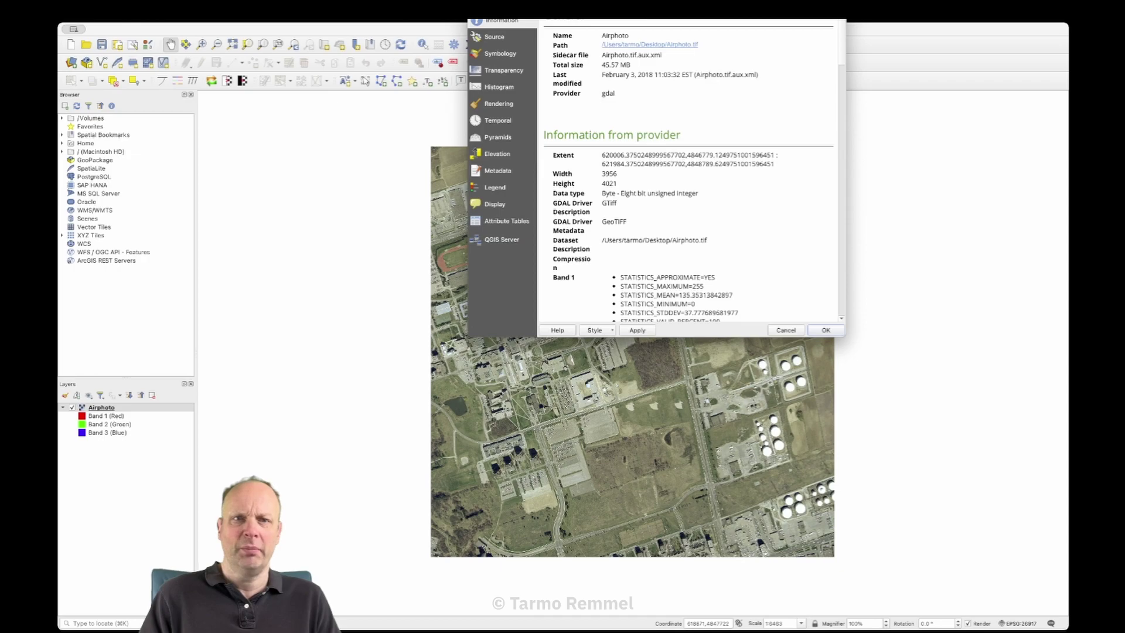
left_click_drag(631, 26, 424, 122)
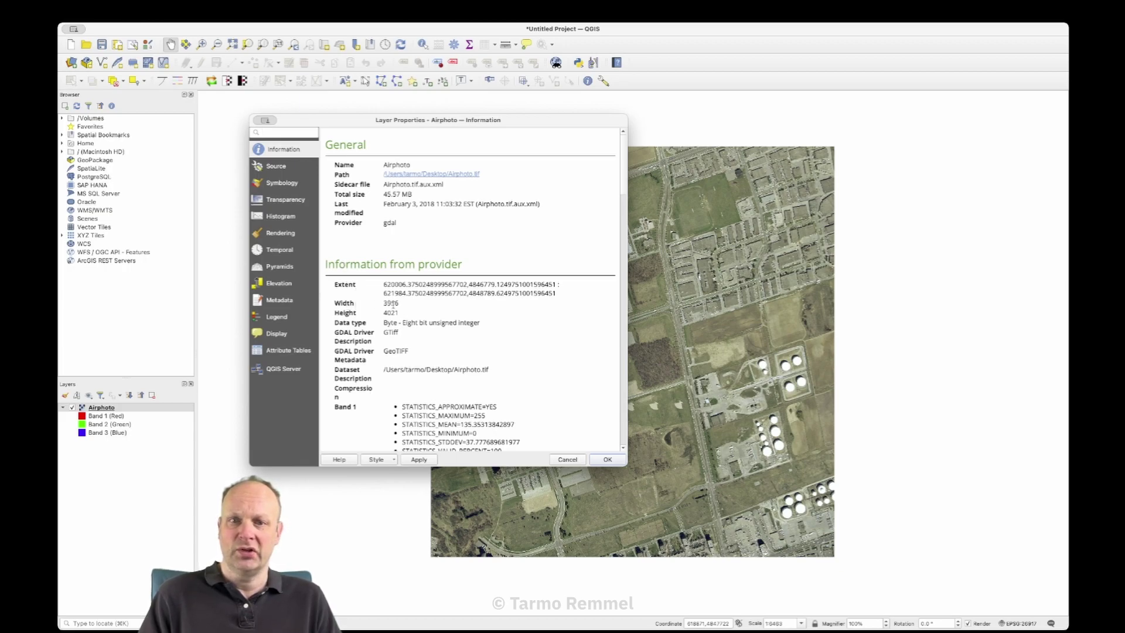
Confirm Airphoto's CRS is EPSG:26917, NAD83 / UTM zone 17N in meters, then close the properties.
scroll(393, 333, "down", 10)
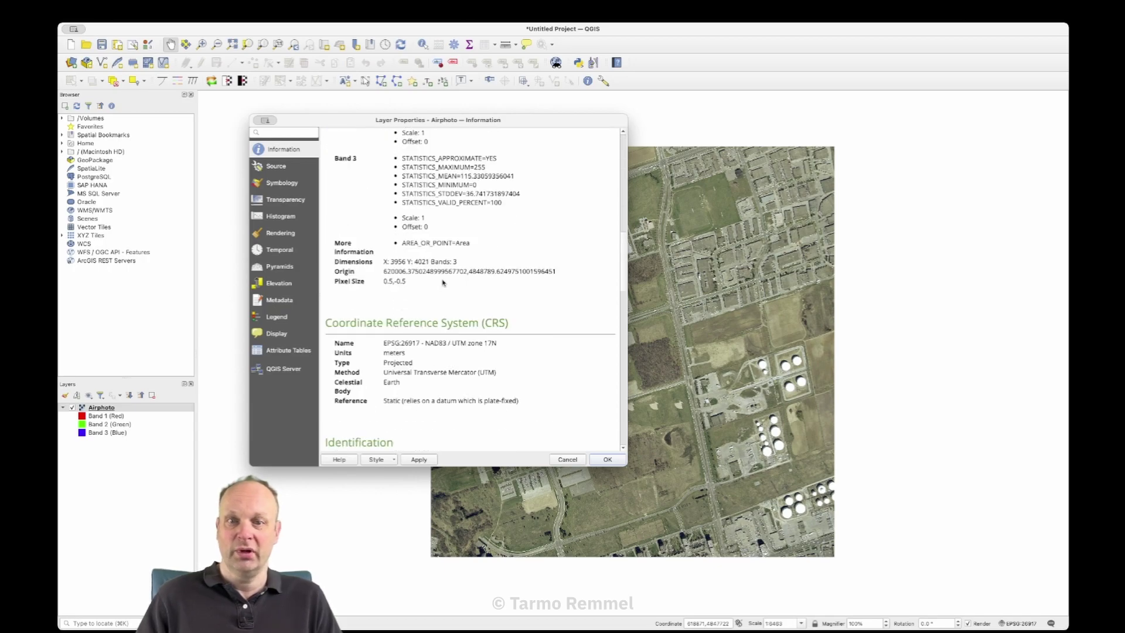
left_click_drag(386, 344, 486, 351)
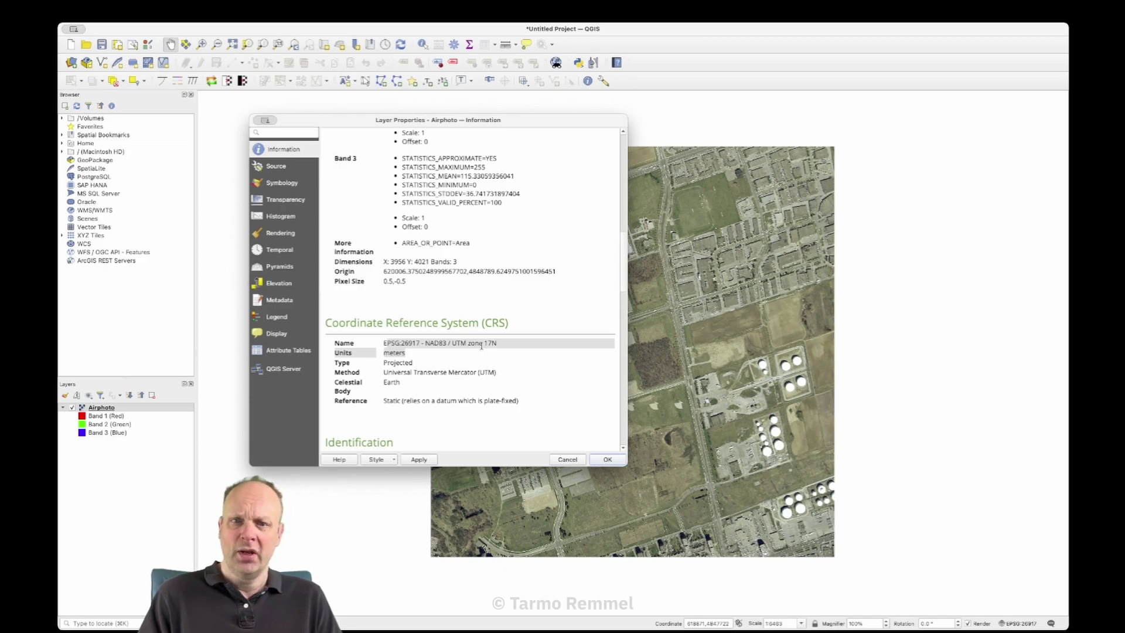
left_click(427, 344)
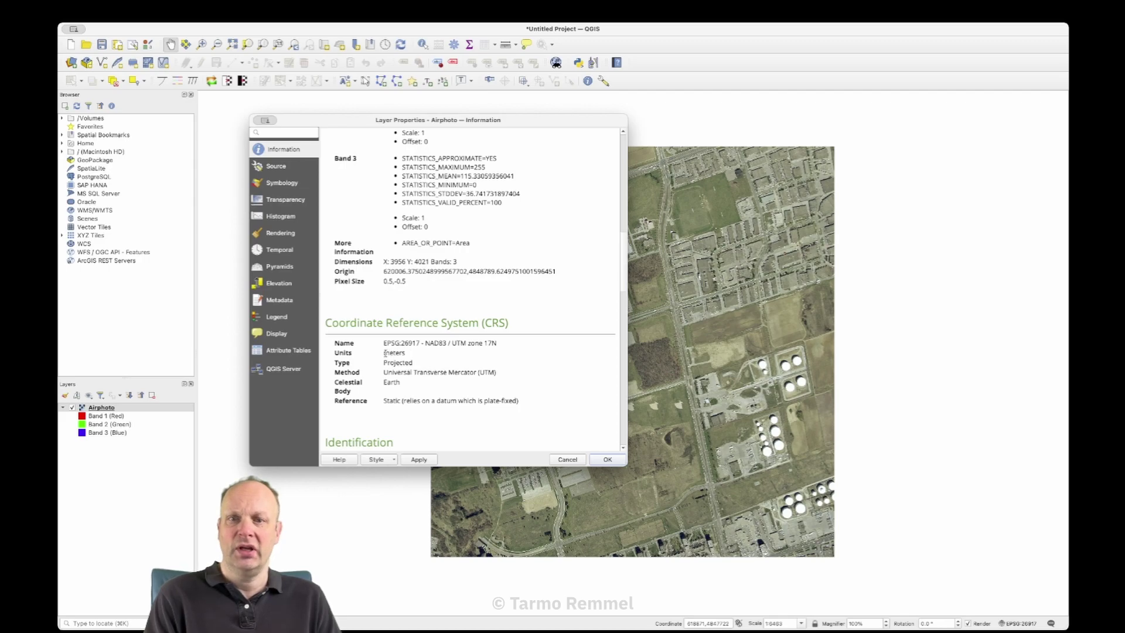
left_click_drag(385, 353, 406, 354)
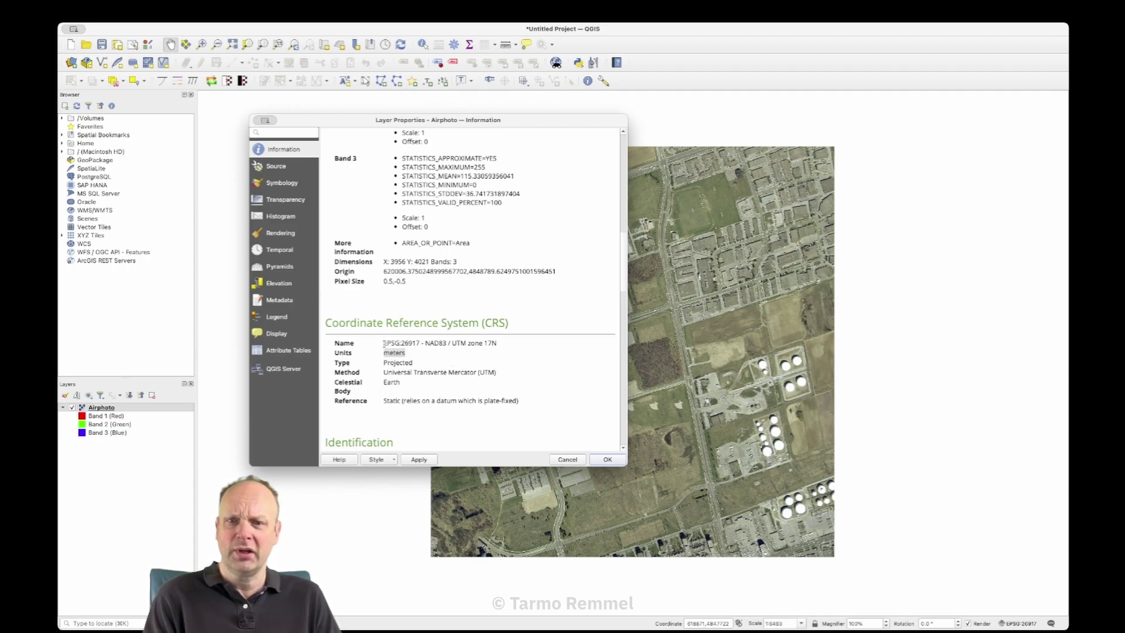
left_click_drag(383, 344, 420, 344)
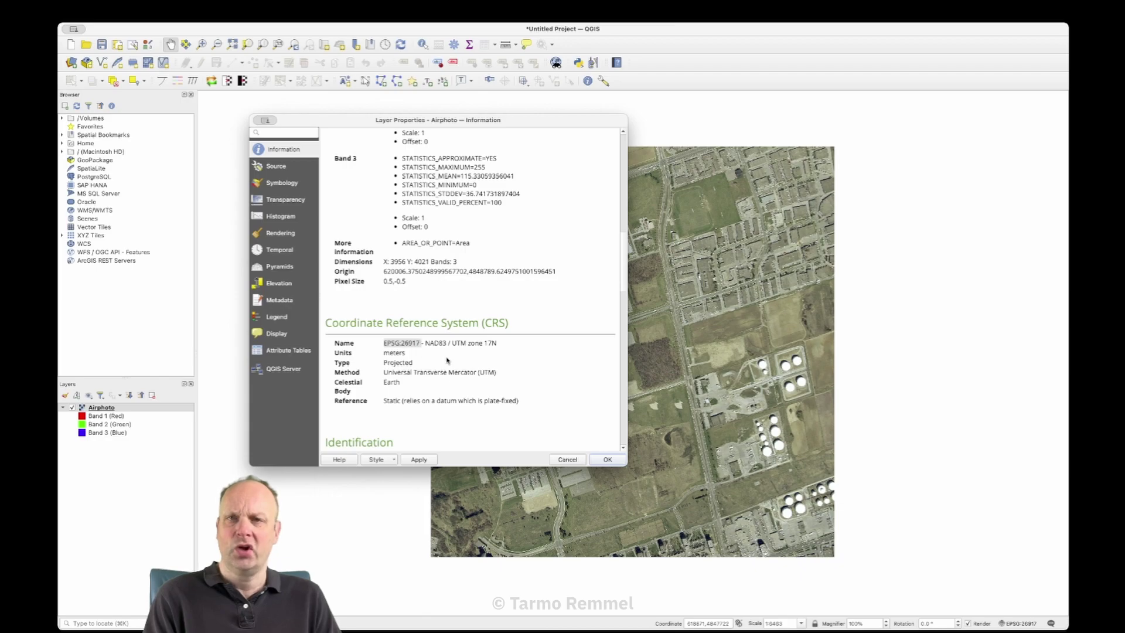
left_click(448, 356)
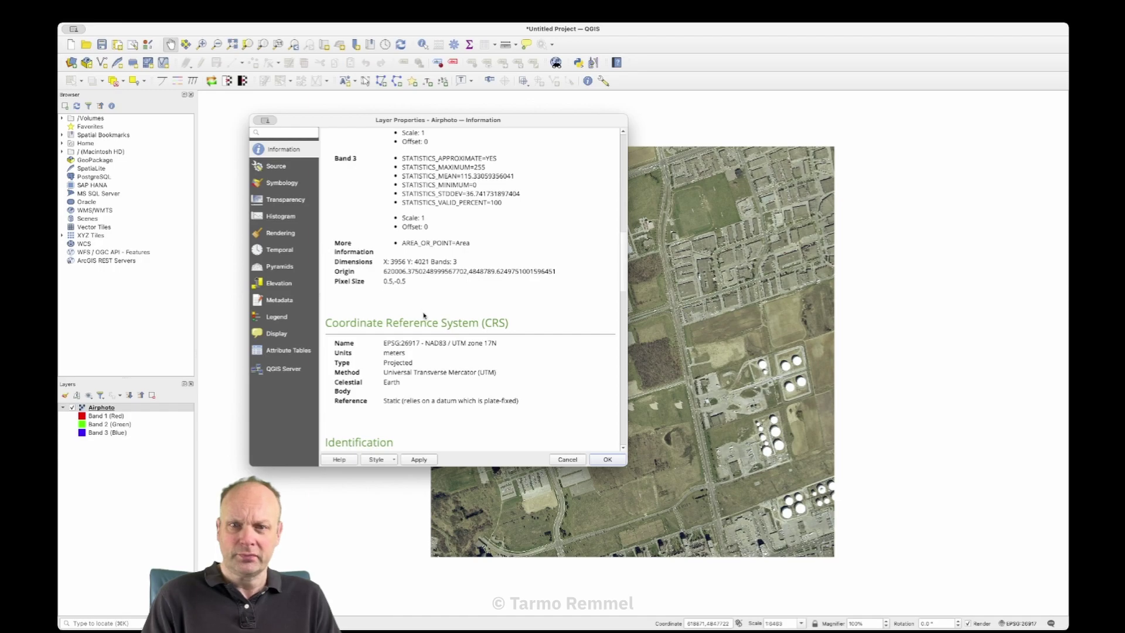
left_click_drag(401, 343, 420, 344)
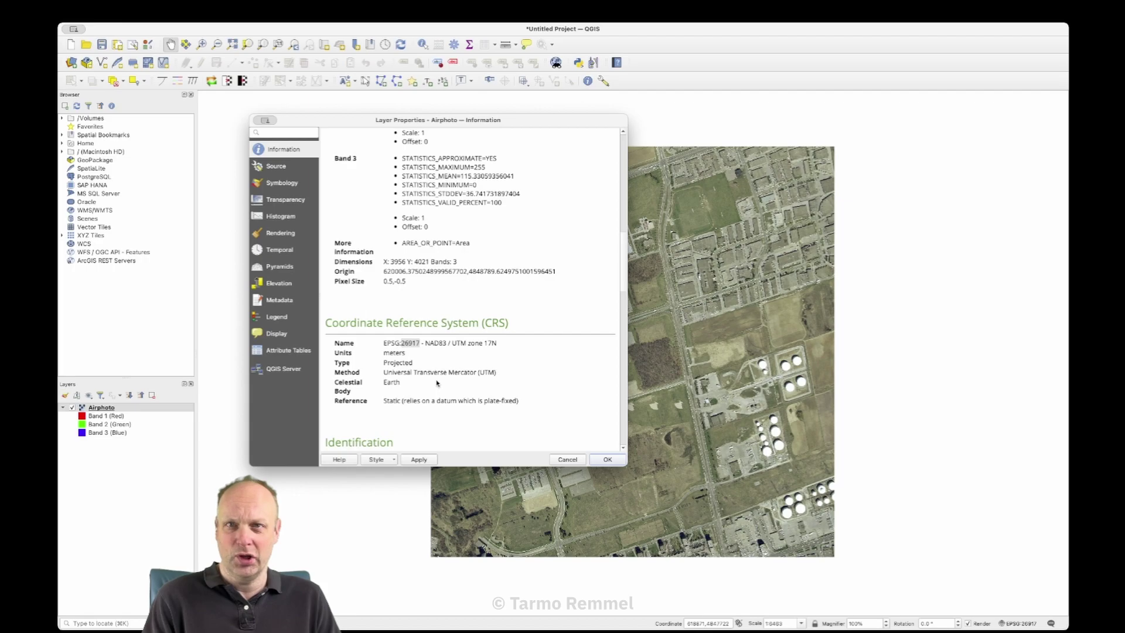
left_click(607, 460)
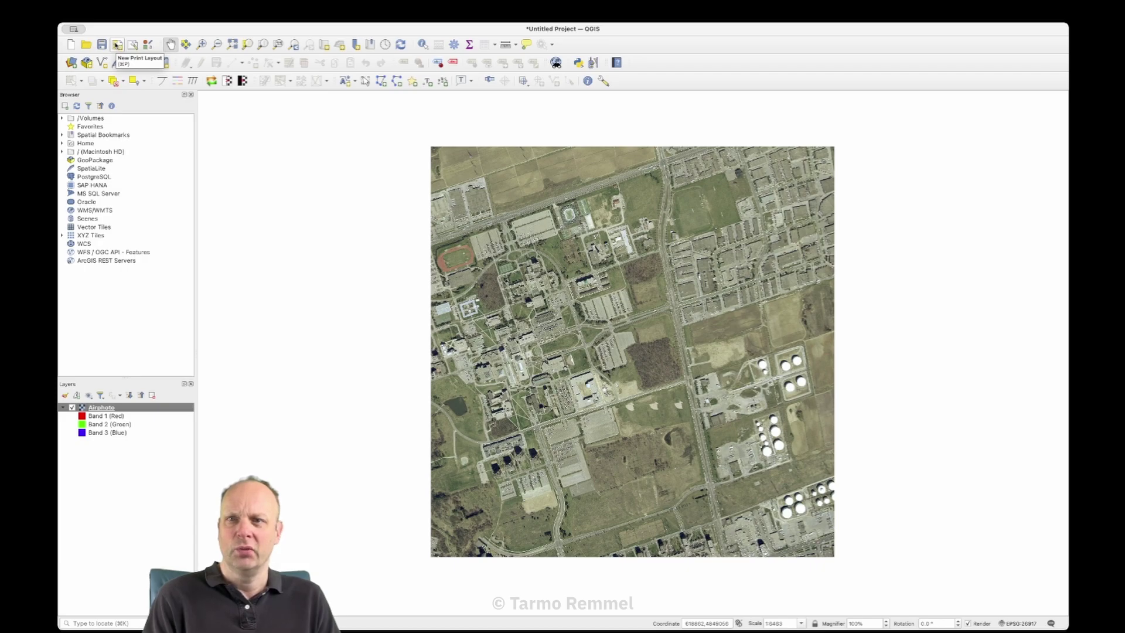
Start a new print layout and give it the title Demo.
left_click(117, 45)
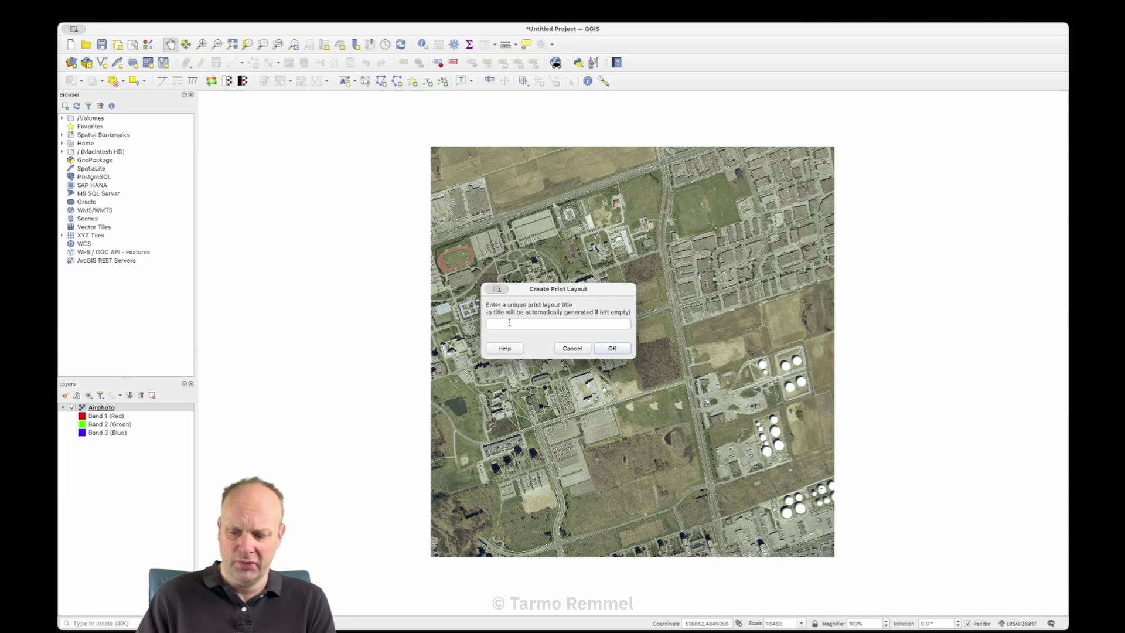
type("Demo")
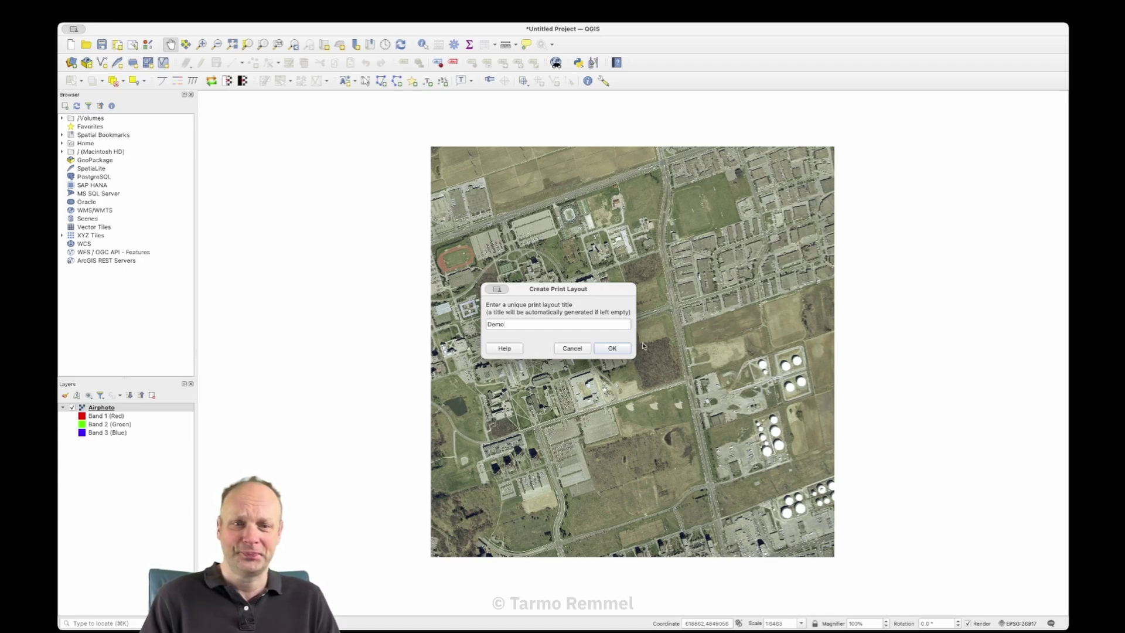
left_click(612, 349)
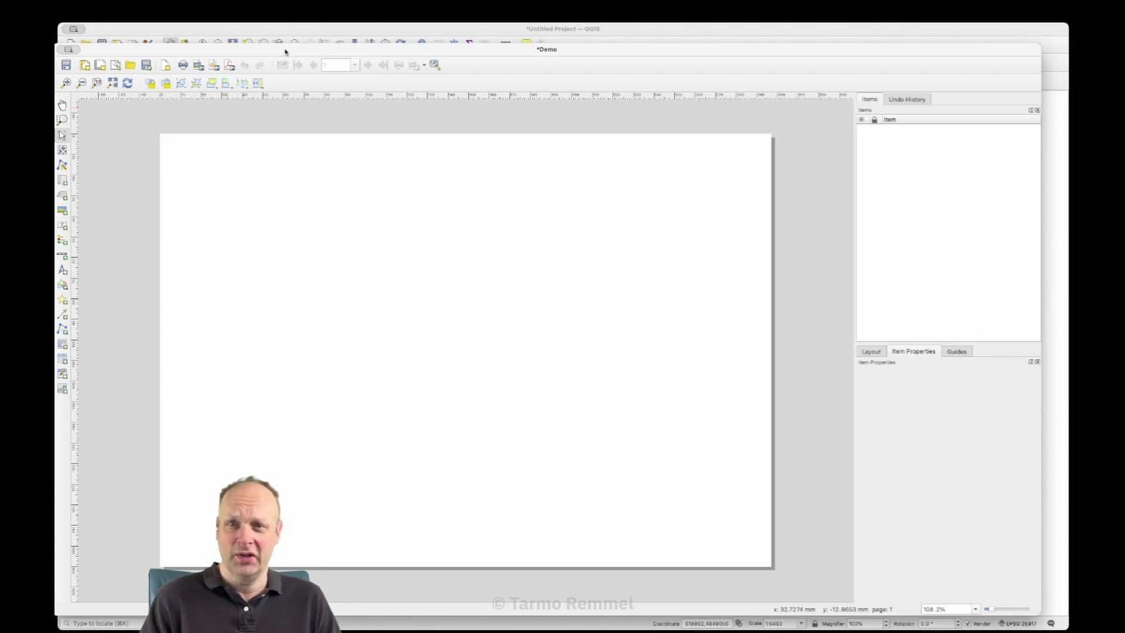
Move the Demo layout window and stretch it from its top-right corner to fill the screen.
left_click_drag(286, 51, 291, 64)
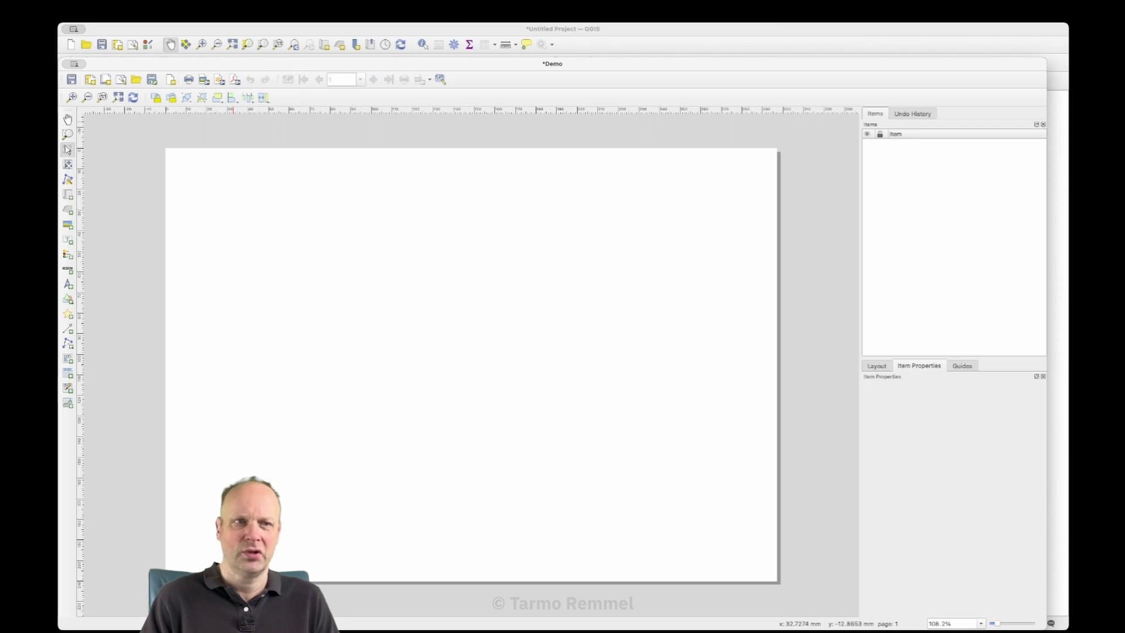
left_click_drag(1046, 58, 1068, 22)
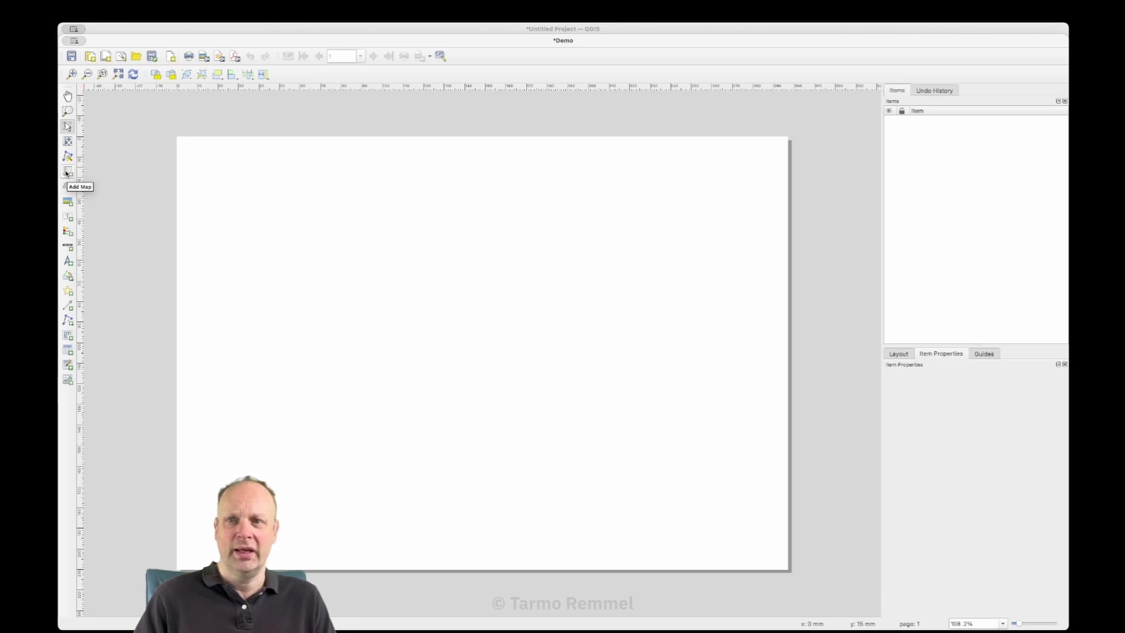
Draw a map frame across the page showing the airphoto, and nudge the image upward inside it.
left_click(67, 172)
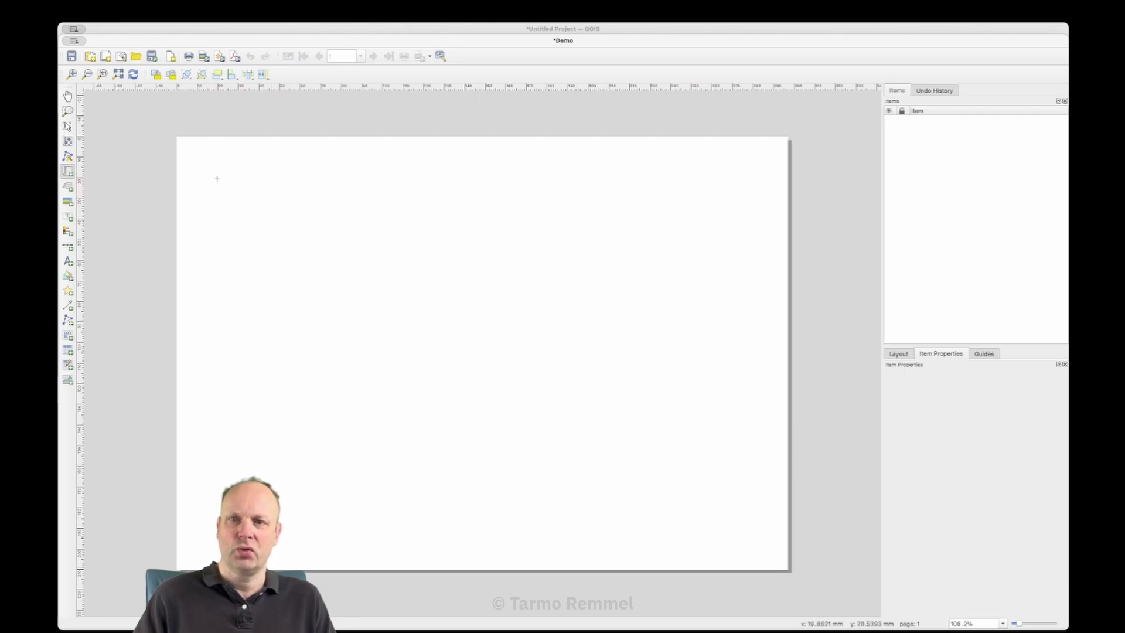
left_click_drag(217, 179, 632, 518)
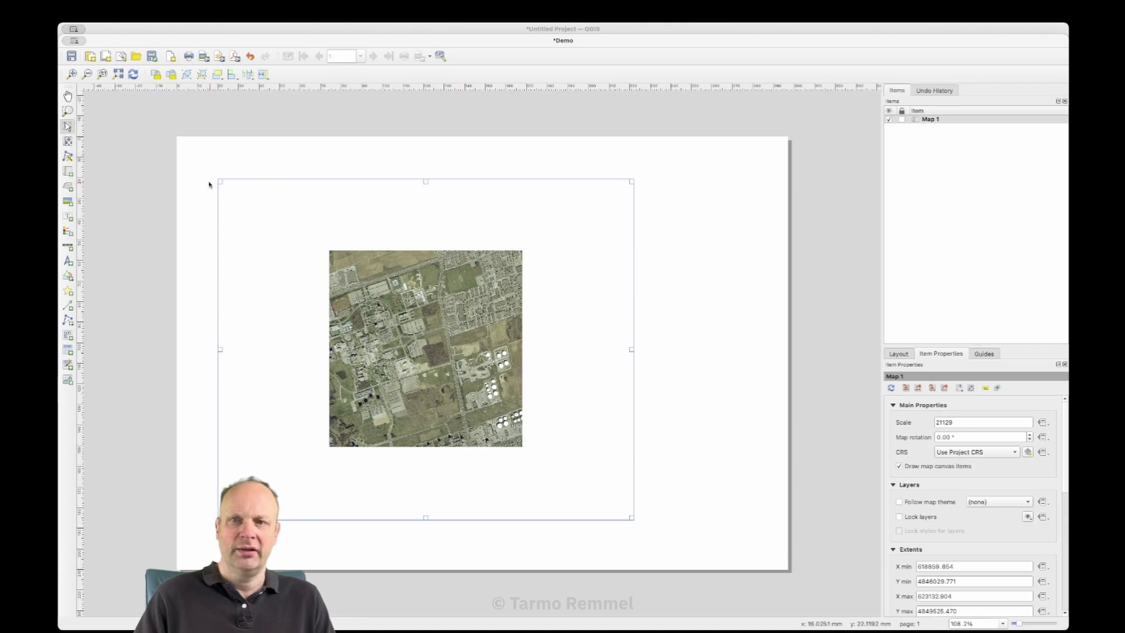
mouse_move(215, 181)
left_mouse_down()
mouse_move(272, 219)
mouse_move(223, 181)
left_mouse_up()
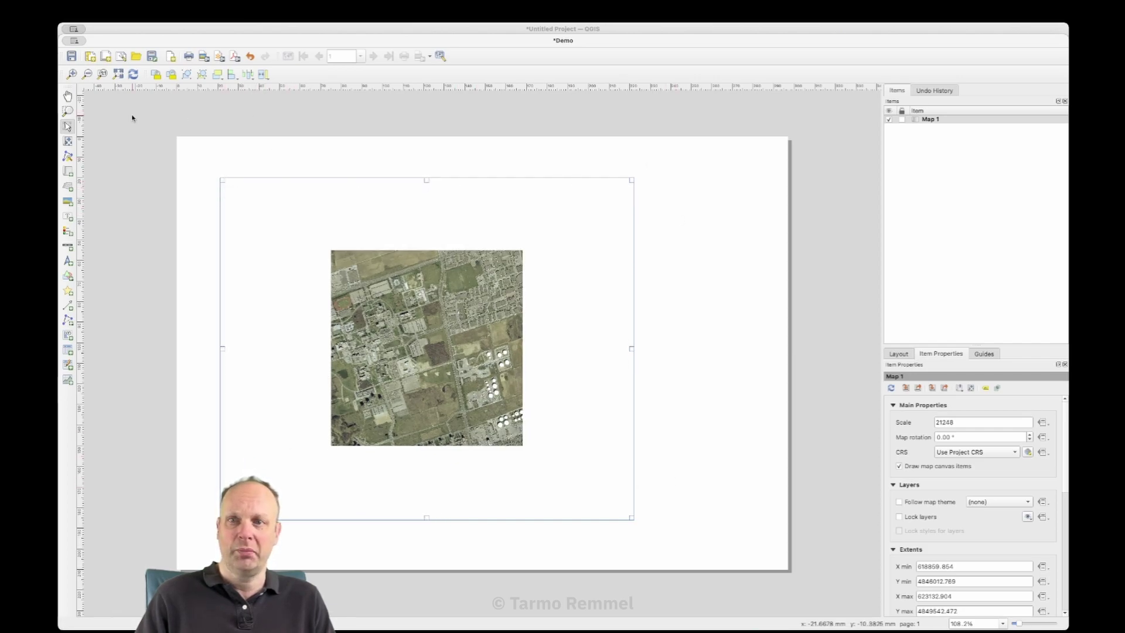
left_click(68, 142)
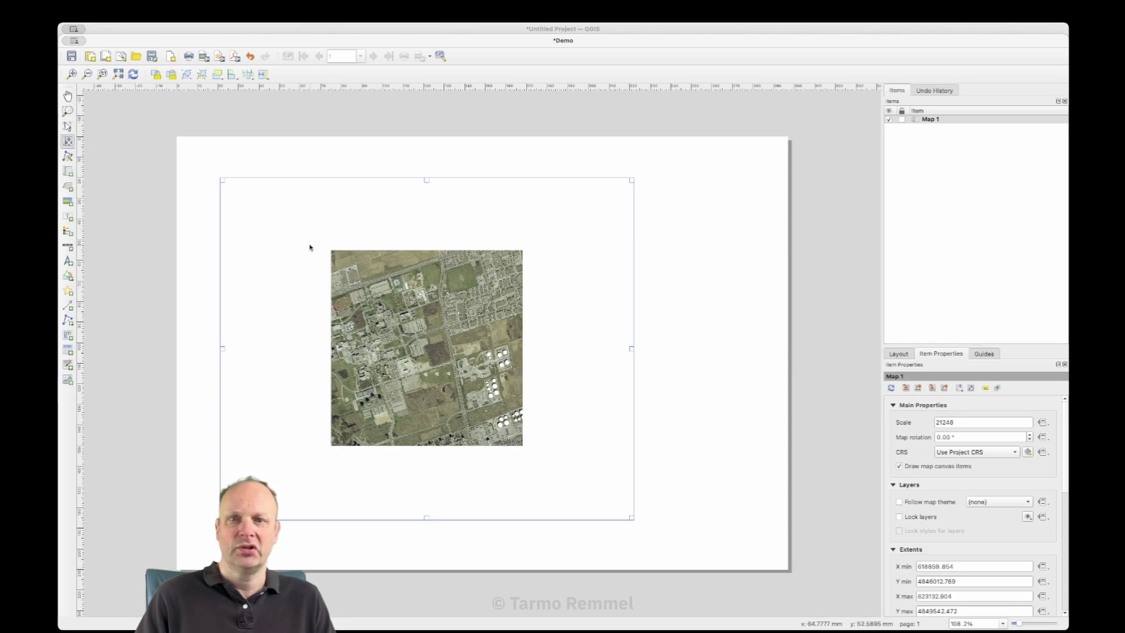
mouse_move(415, 303)
left_mouse_down()
mouse_move(351, 268)
mouse_move(447, 270)
mouse_move(471, 307)
mouse_move(427, 348)
mouse_move(428, 316)
left_mouse_up()
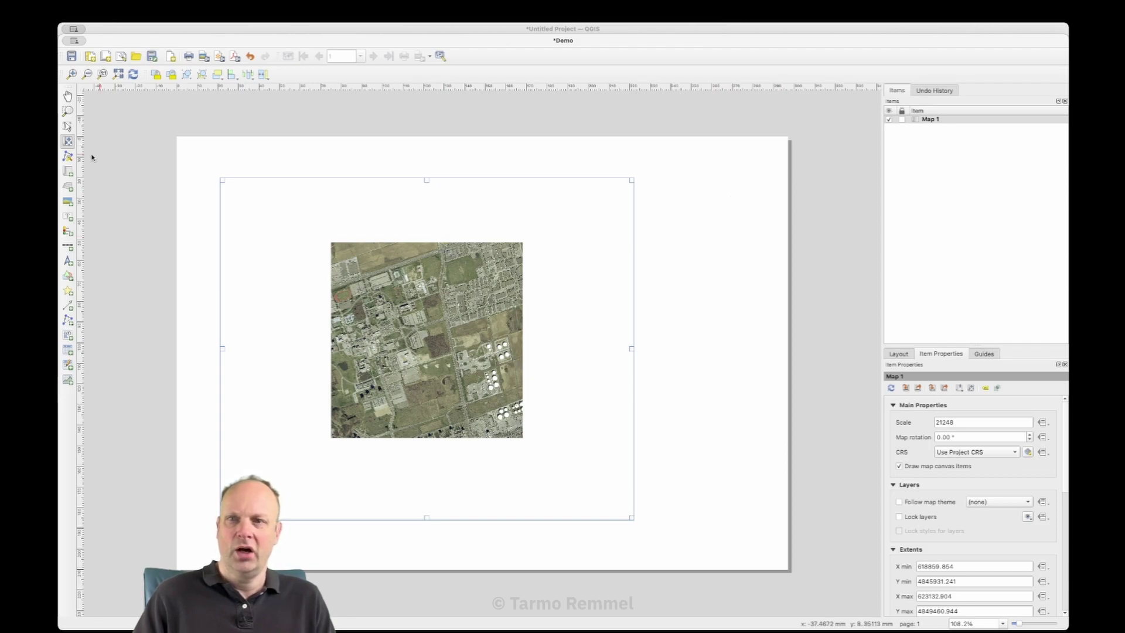
Select Map 1 and show its Item Properties with scale 21248, project CRS and extents.
key("v")
left_click(746, 181)
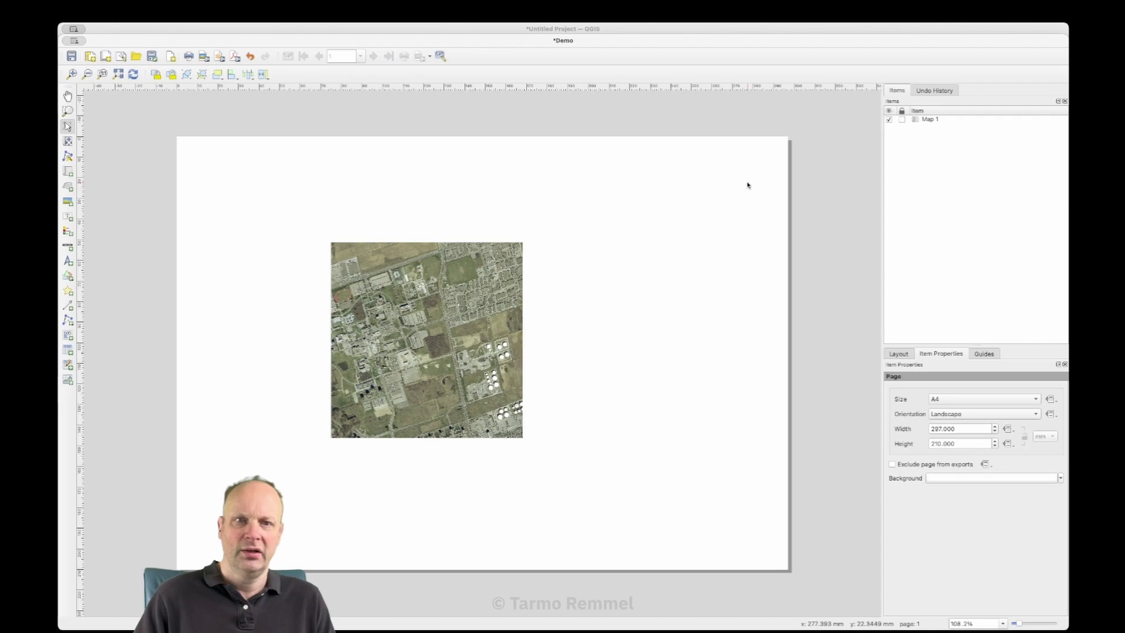
left_click(391, 331)
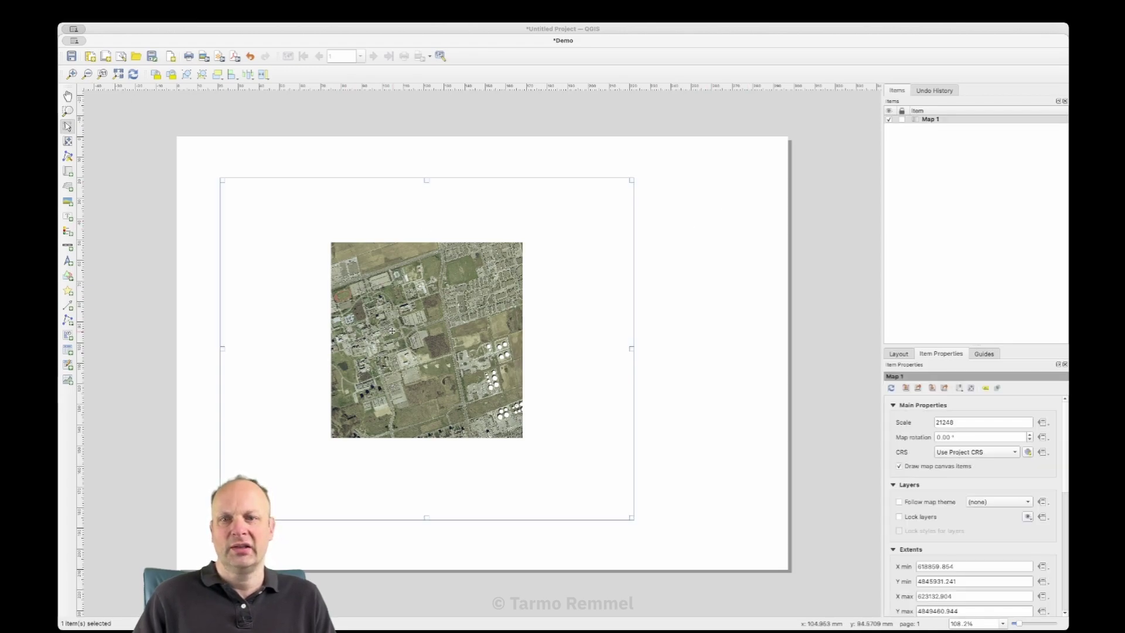
left_click(746, 218)
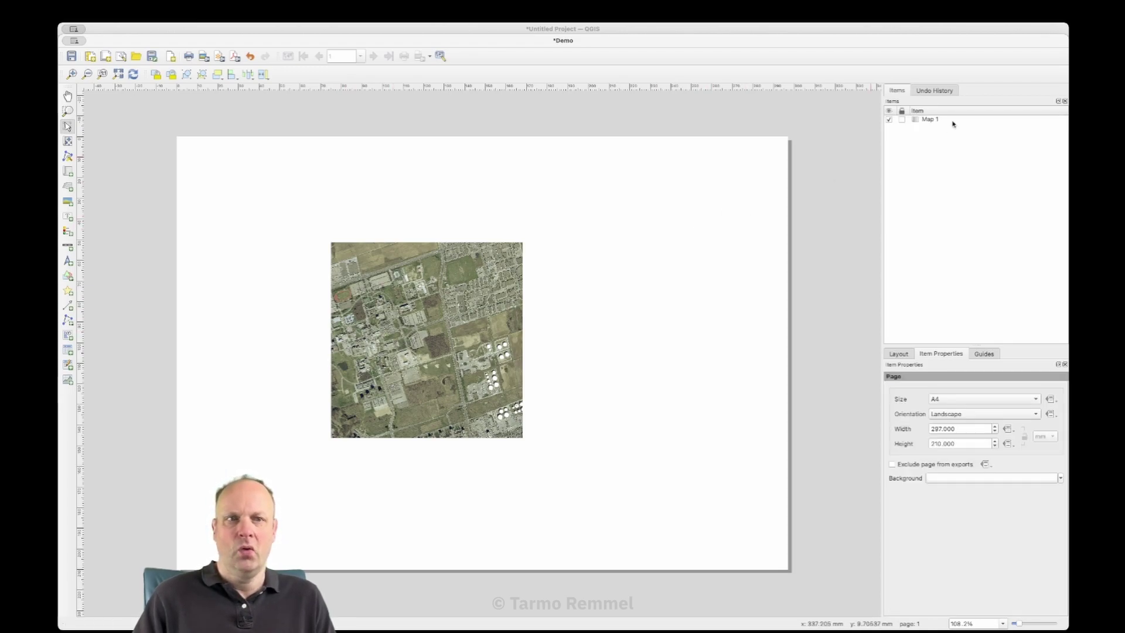
left_click(931, 119)
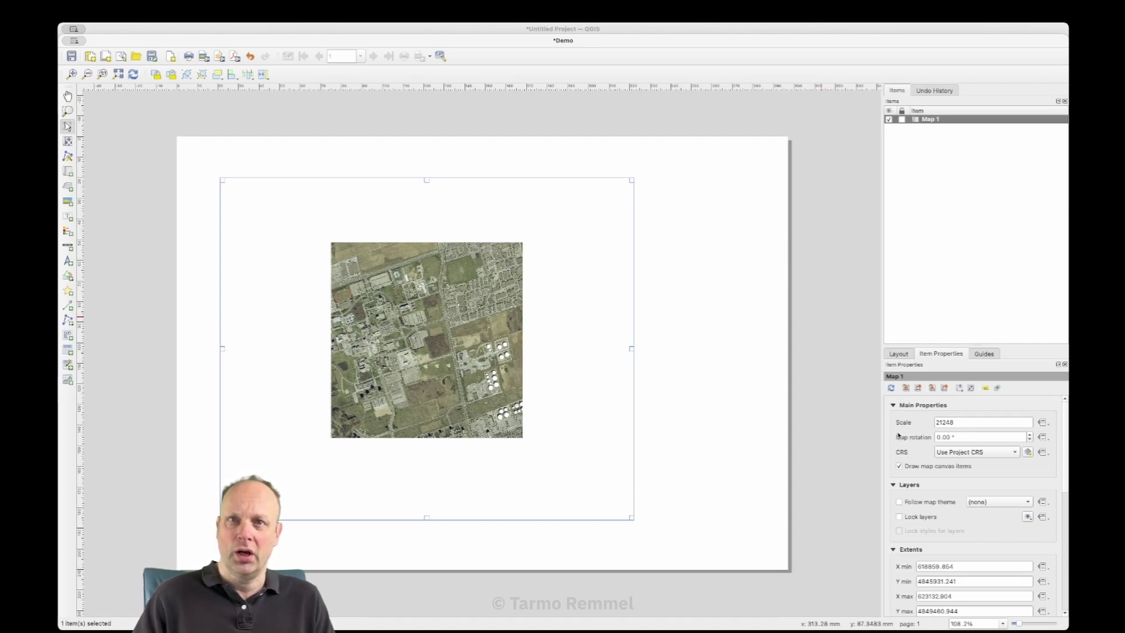
left_click(901, 355)
left_click(942, 355)
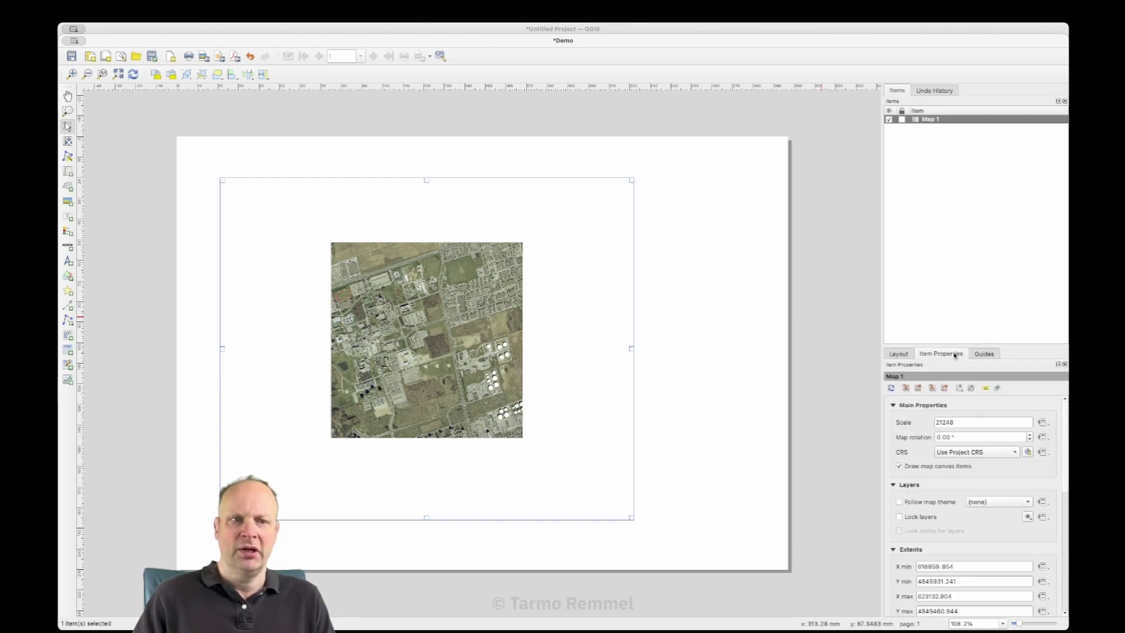
left_click(984, 355)
left_click(941, 354)
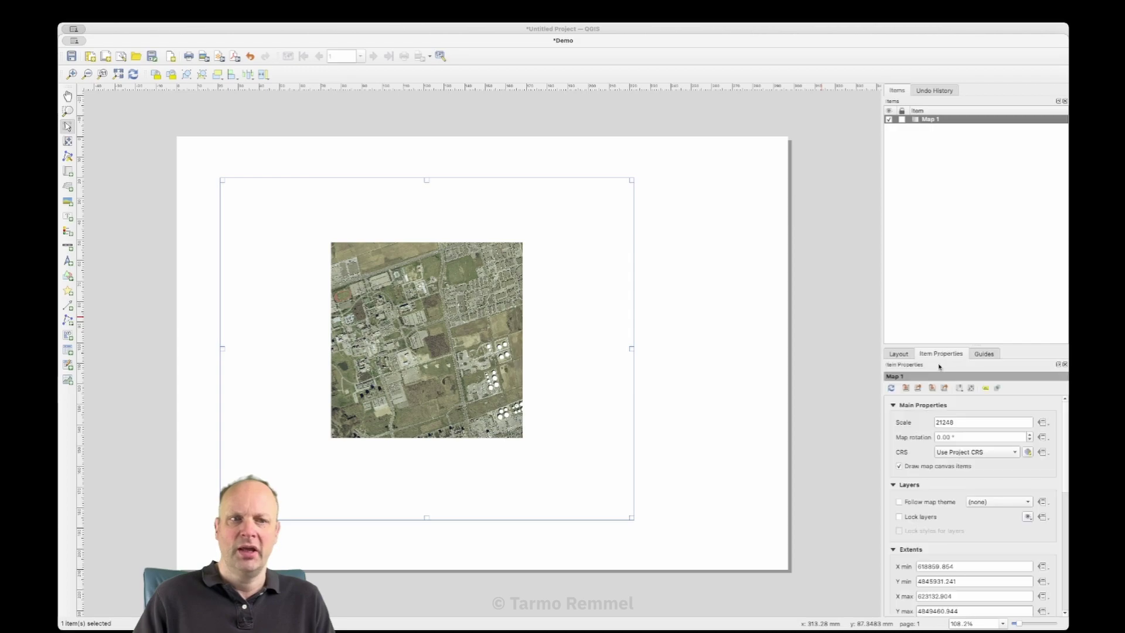
Change Map 1's scale to 1000, then to 2000.
left_click(966, 424)
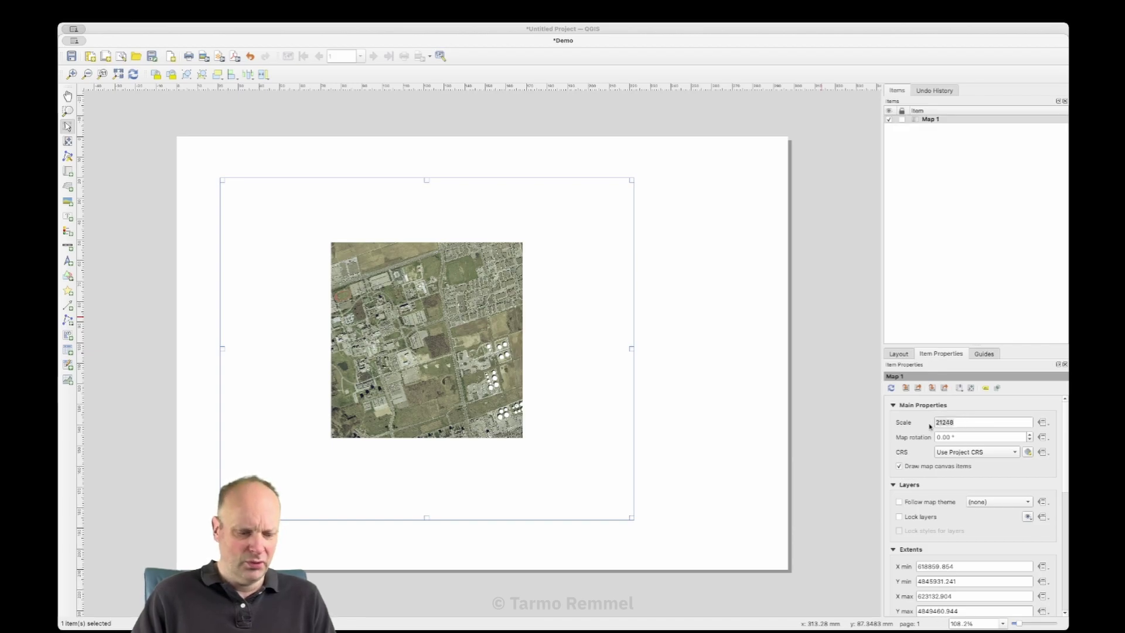
key("super+a")
type("10")
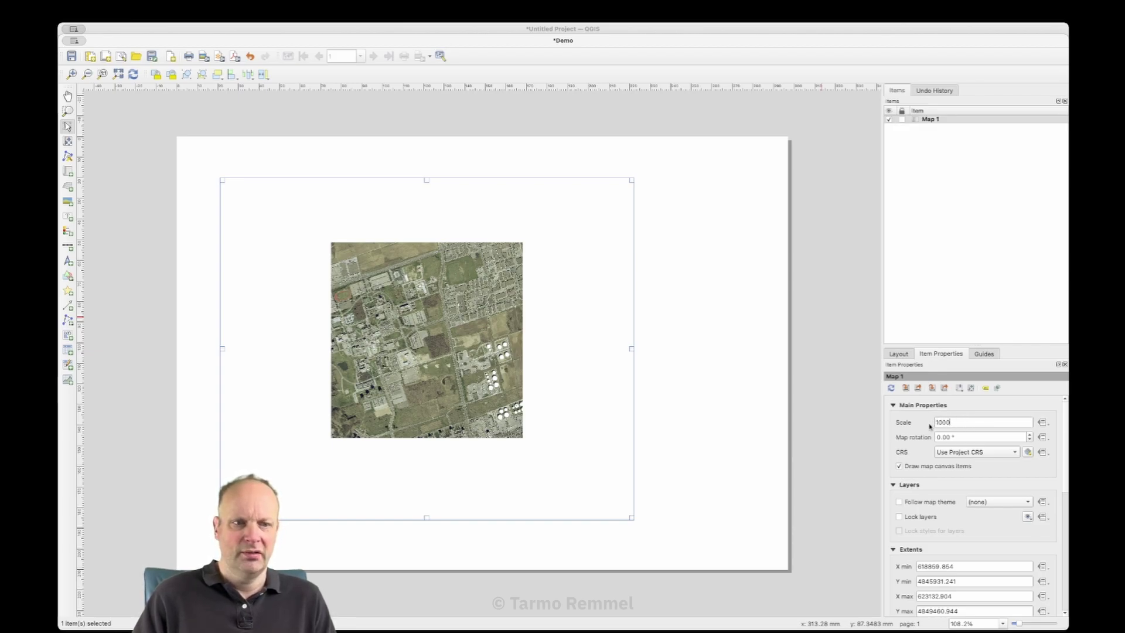
key("Return")
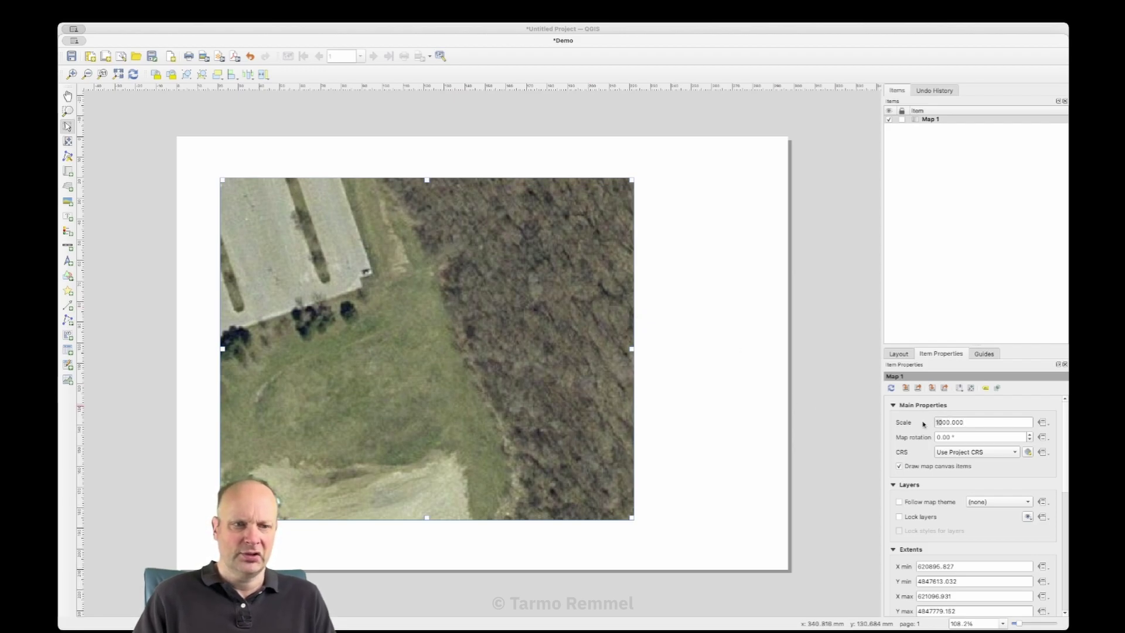
key("BackSpace")
type("2")
key("Return")
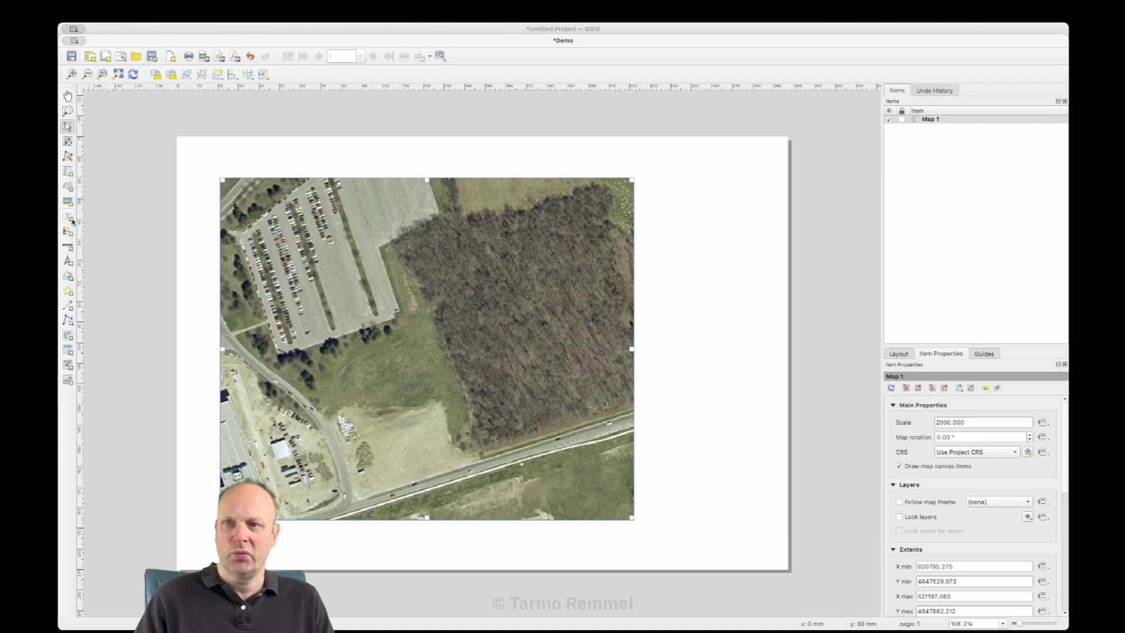
Pan the photo inside Map 1 right and up until the central campus buildings appear.
left_click(68, 143)
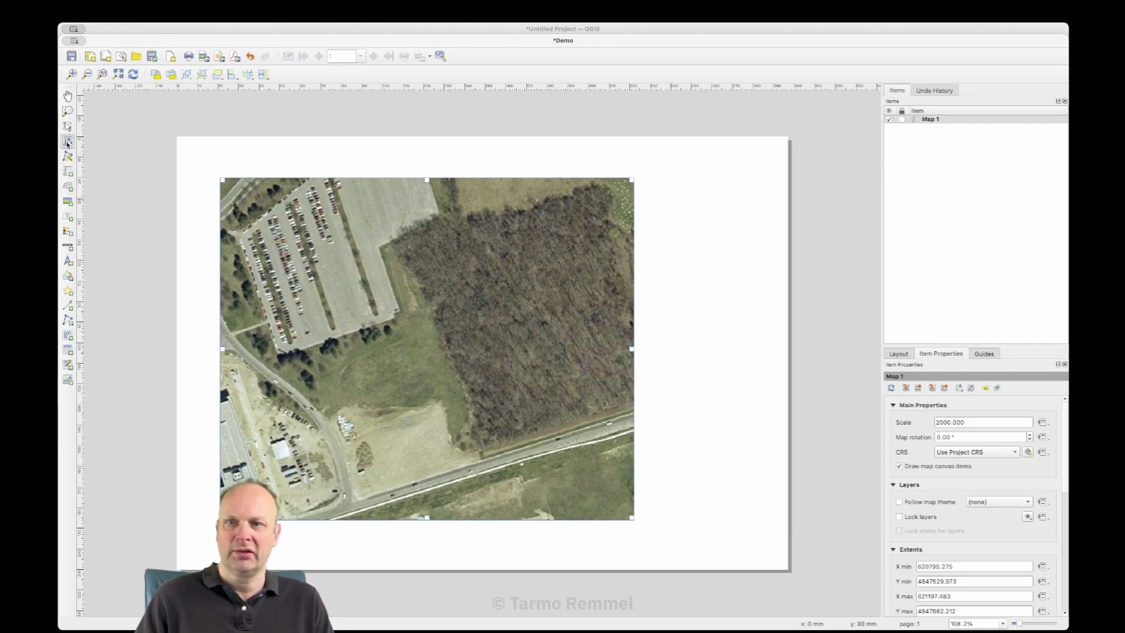
left_click_drag(299, 312, 422, 304)
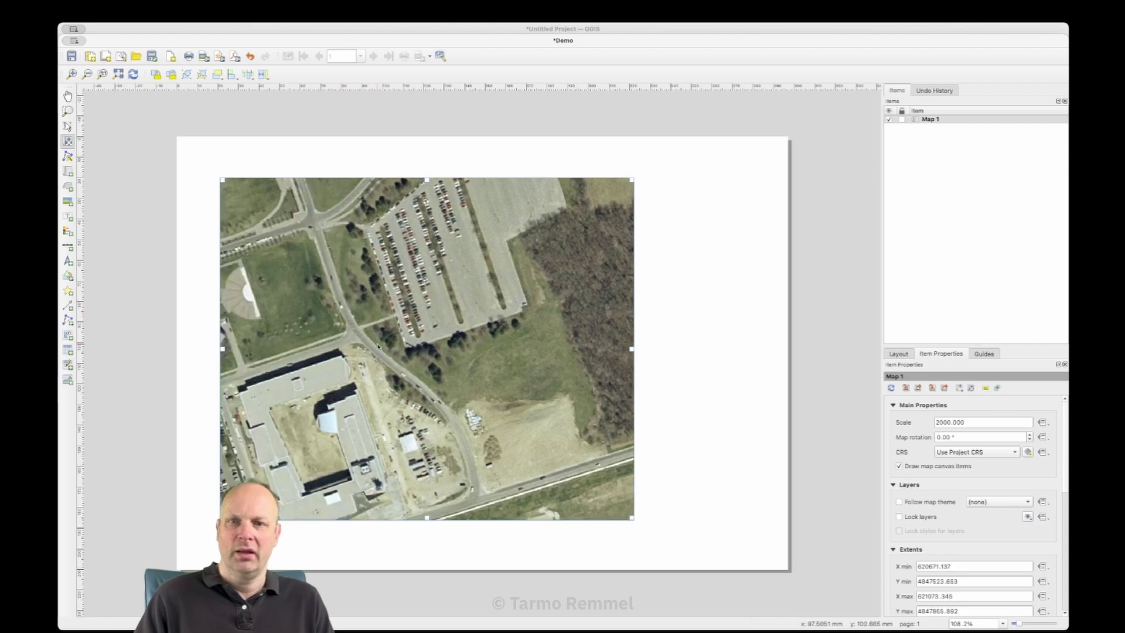
left_click_drag(377, 347, 488, 353)
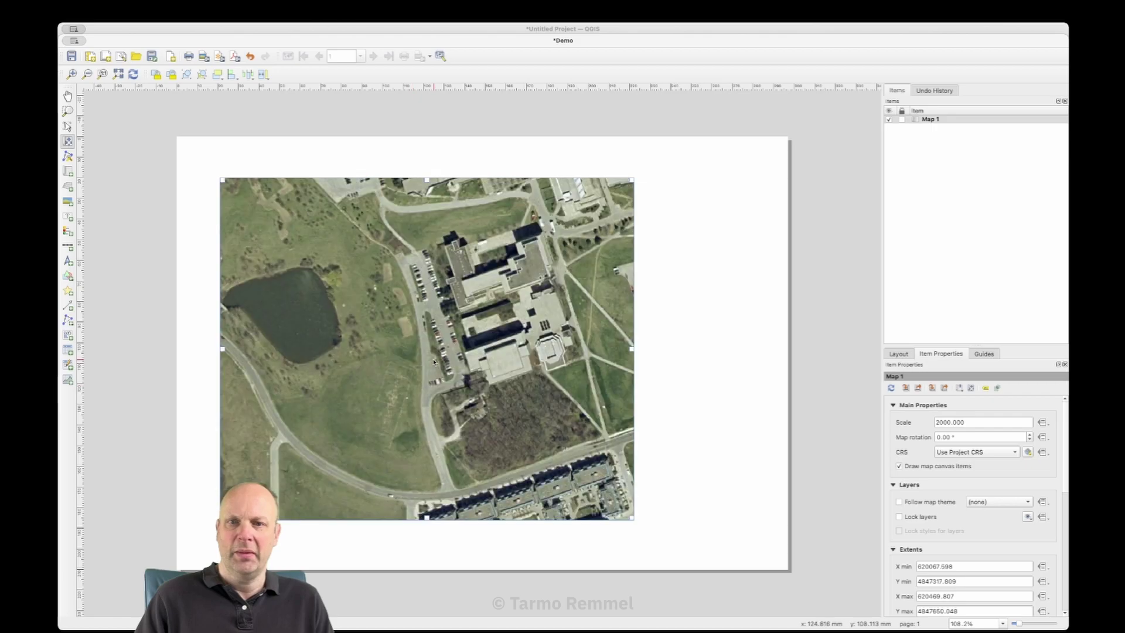
left_click_drag(524, 174, 551, 295)
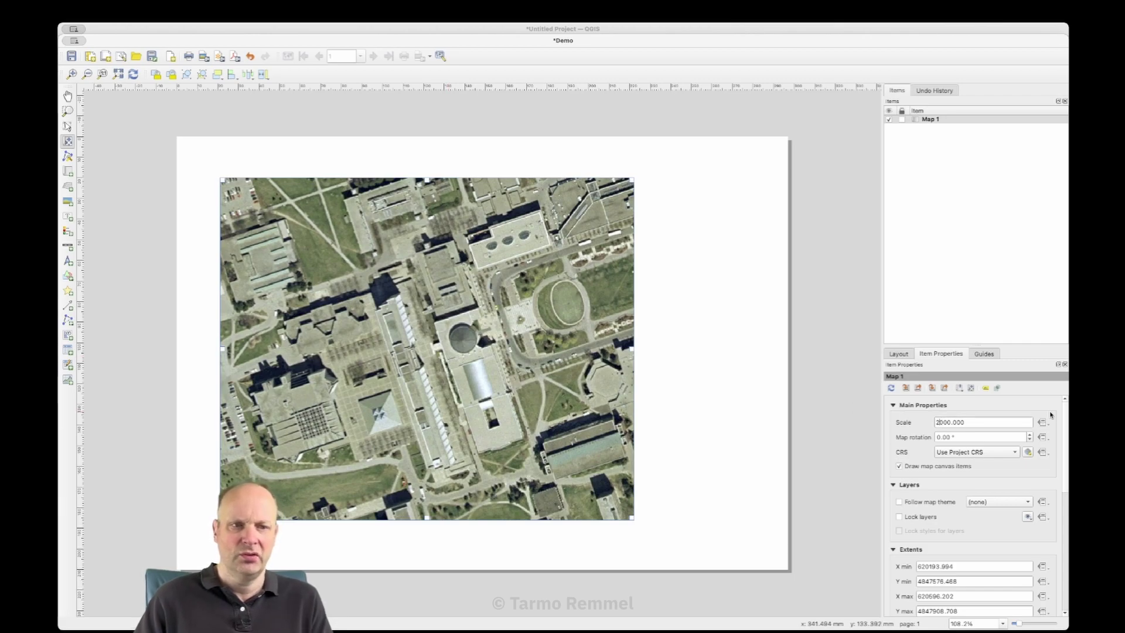
Try Map 1 scales of 10000, 15000 and back to 10000.
key("ctrl+a")
type("10000")
key("Return")
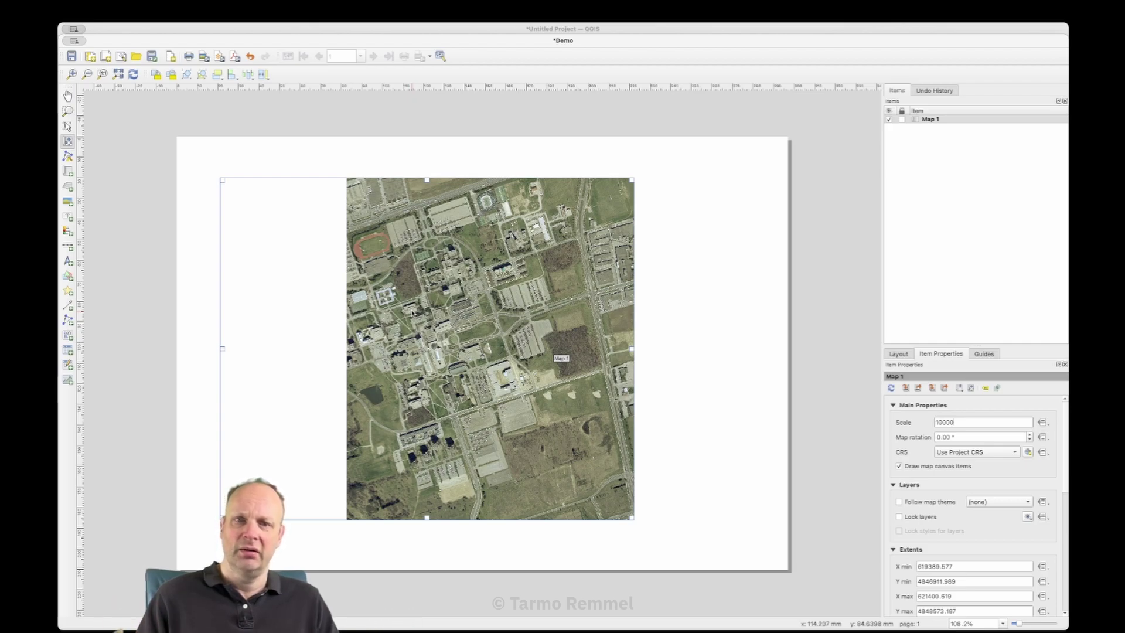
left_click(229, 186)
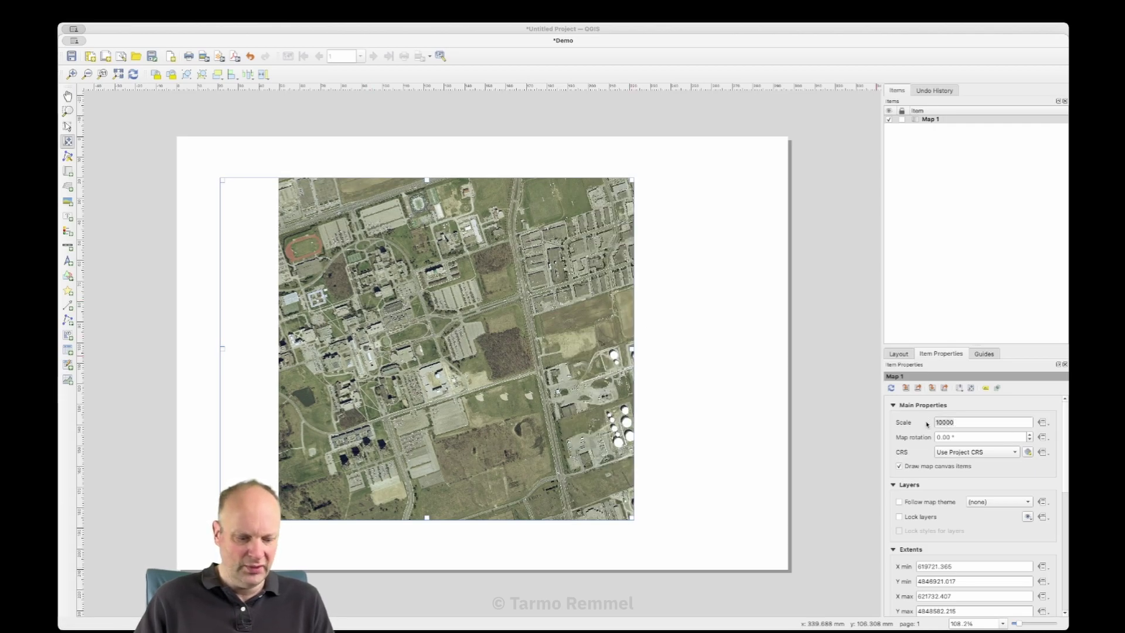
type("150")
key("Return")
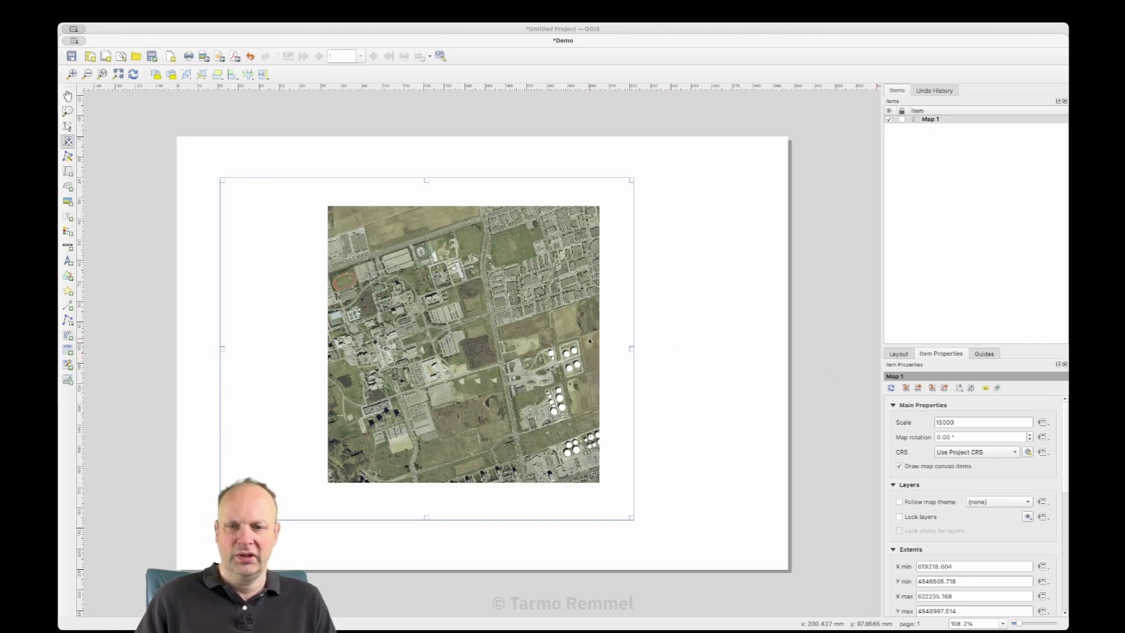
double_click(955, 422)
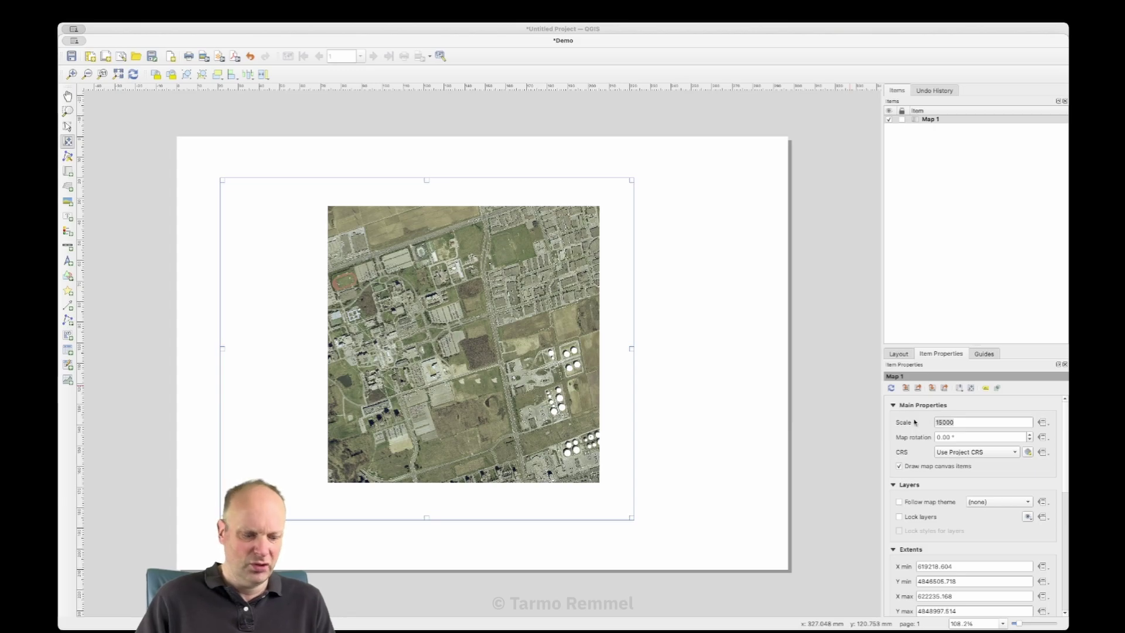
type("10000")
key("Return")
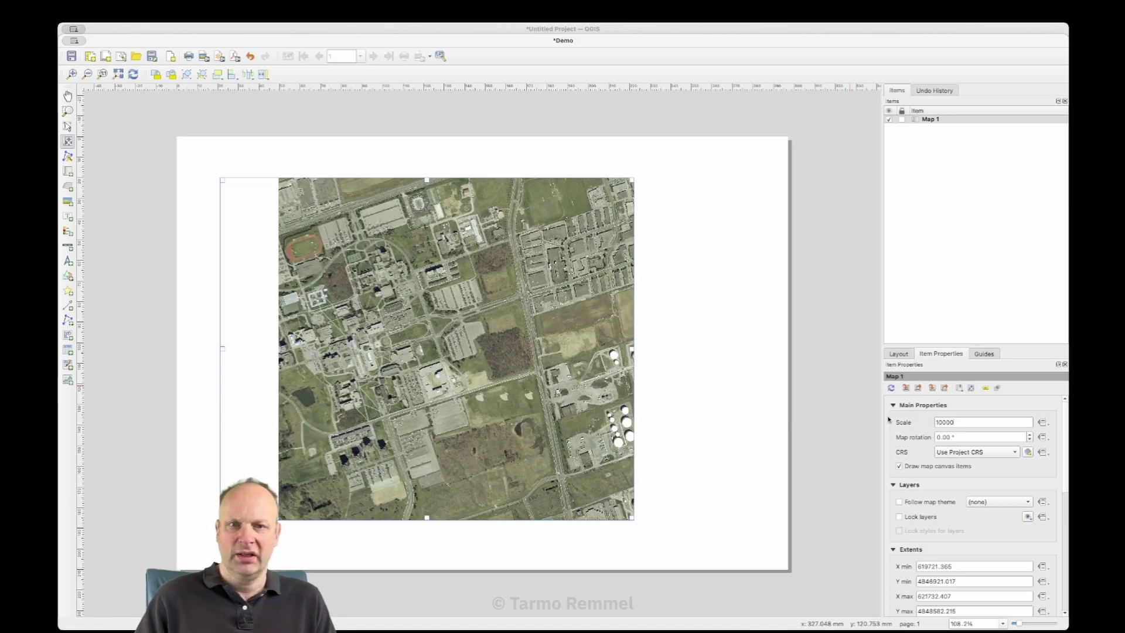
Pan the photo left to fill the frame and set the scale to 8000.
left_click_drag(411, 287, 352, 292)
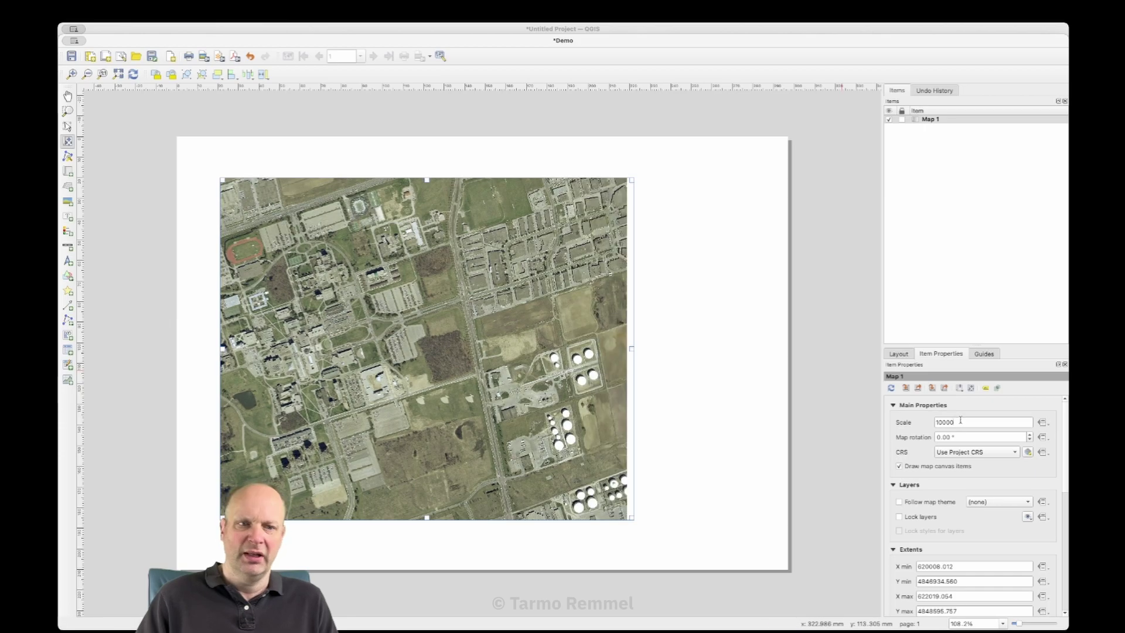
left_click_drag(960, 420, 928, 422)
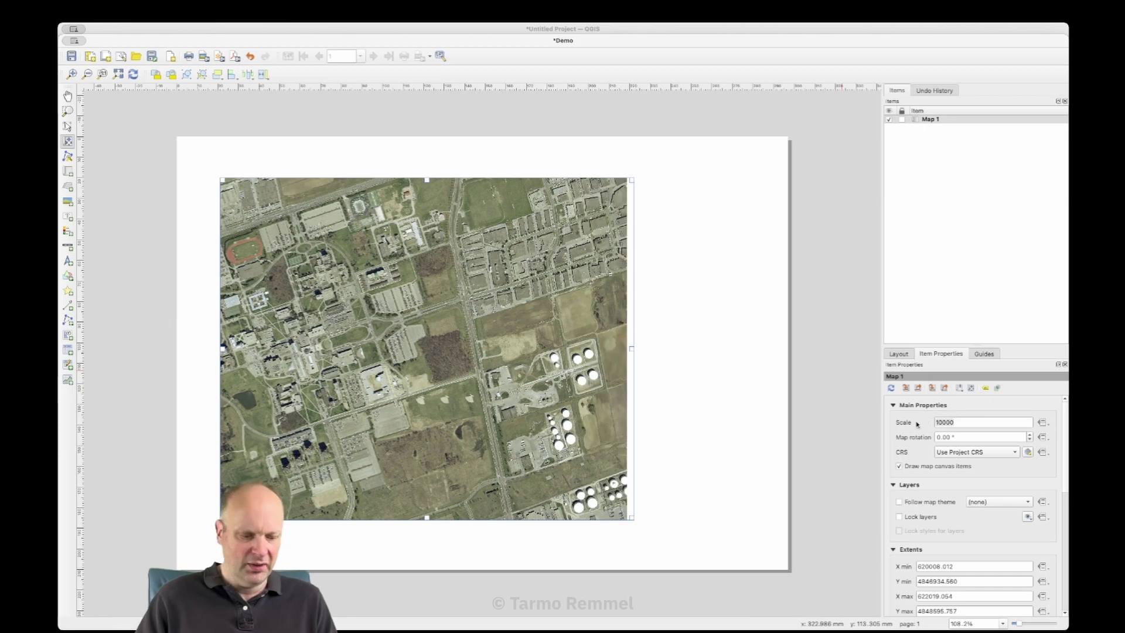
type("80")
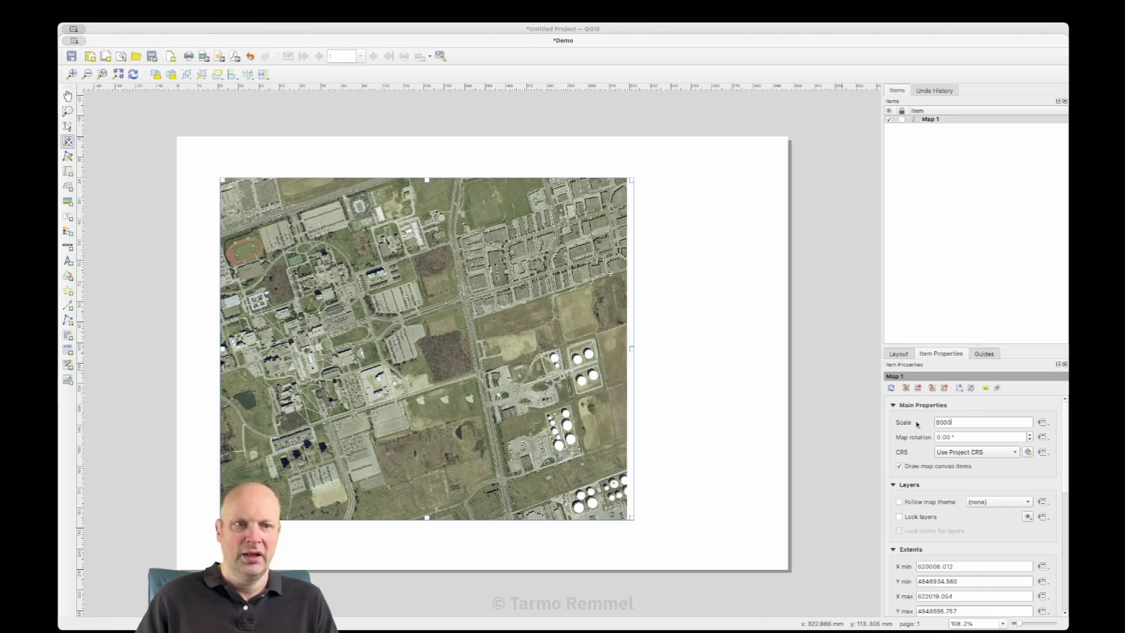
key("Return")
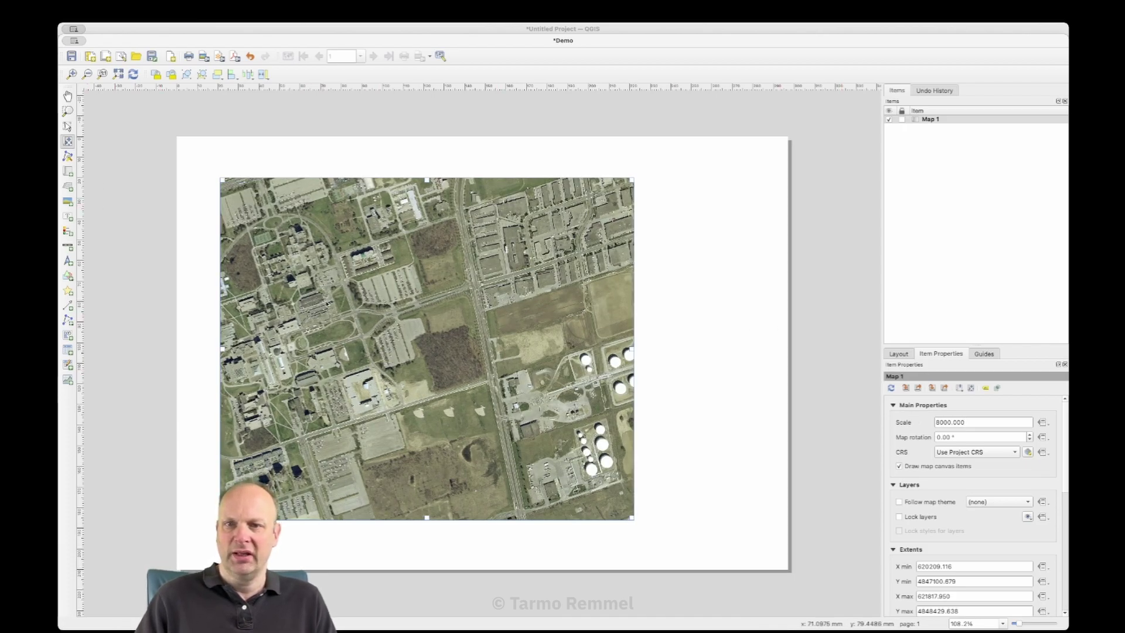
Set Map 1's scale to 5000 and pan the airphoto to centre the campus buildings.
left_click_drag(335, 305, 356, 309)
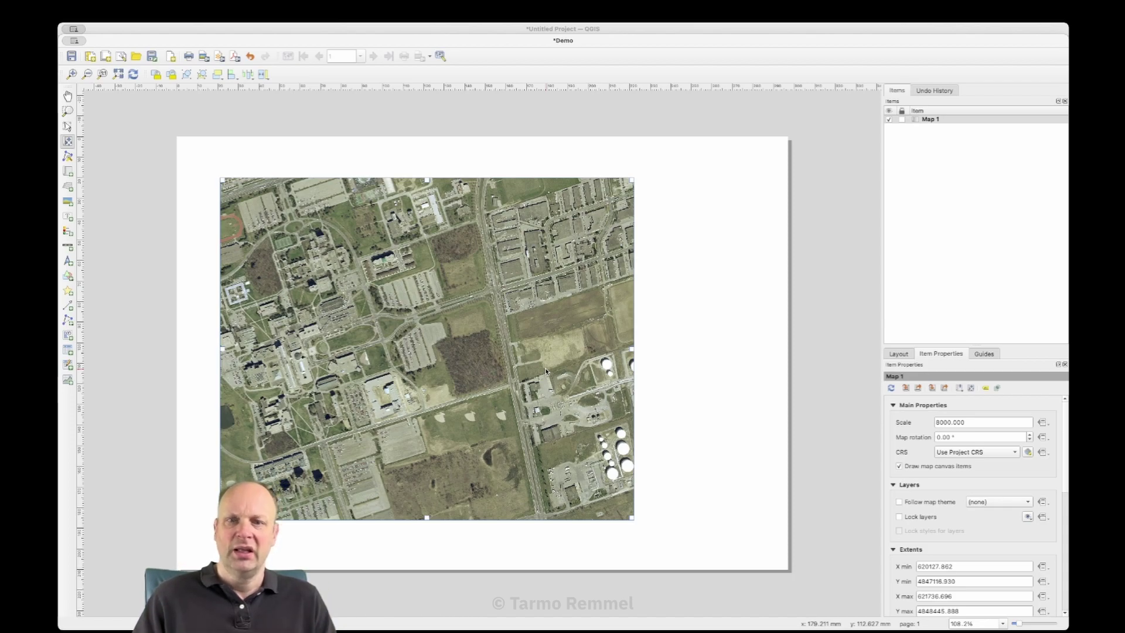
left_click(936, 422)
key("Delete")
type("5")
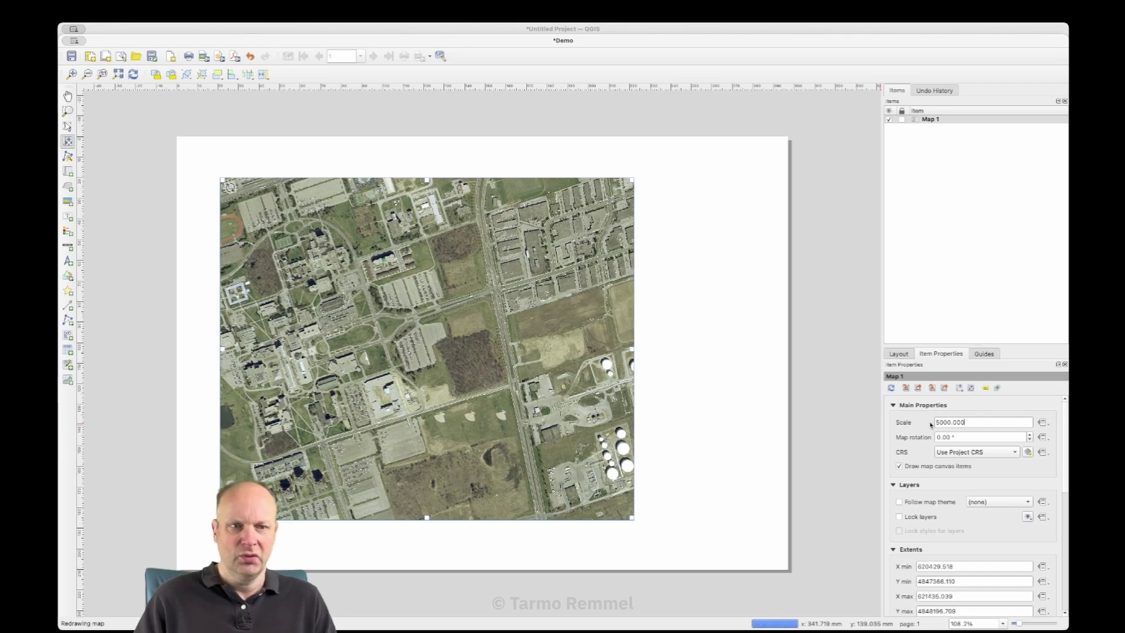
key("Return")
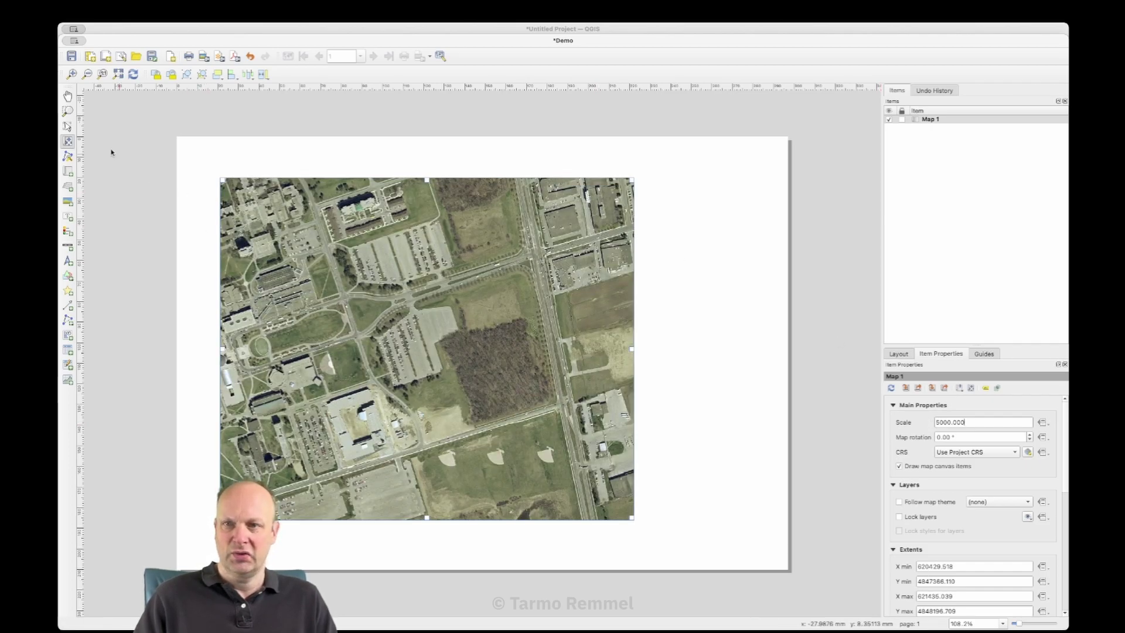
left_click_drag(295, 312, 431, 317)
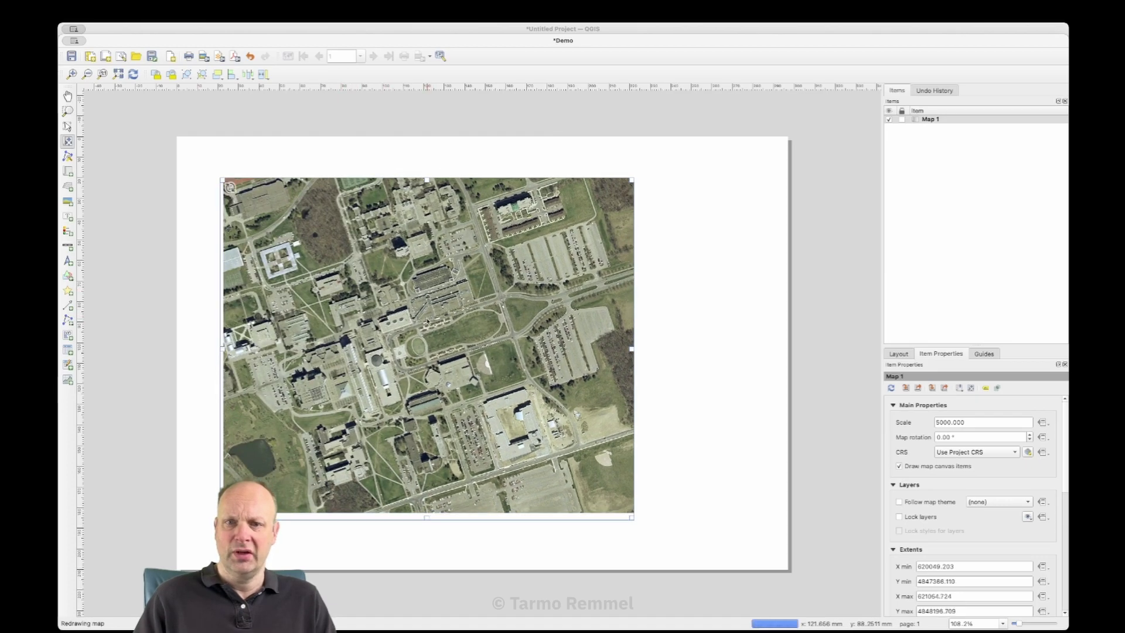
left_click(68, 128)
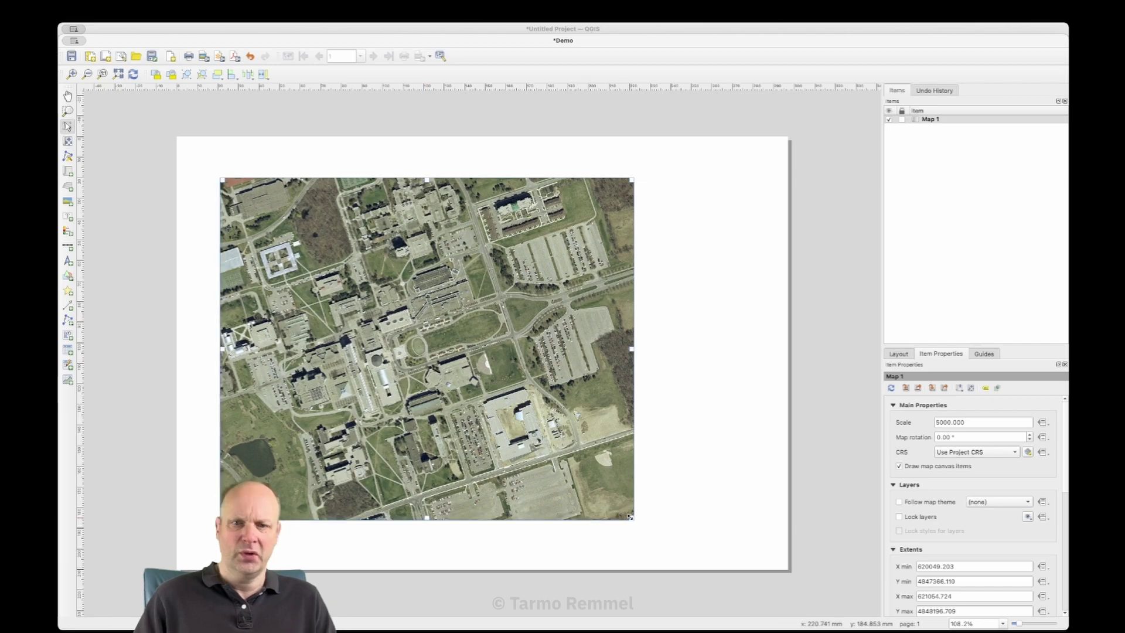
Shrink the map frame, set its scale to 8000, and shift the photo to fill the frame.
left_click_drag(631, 517, 518, 468)
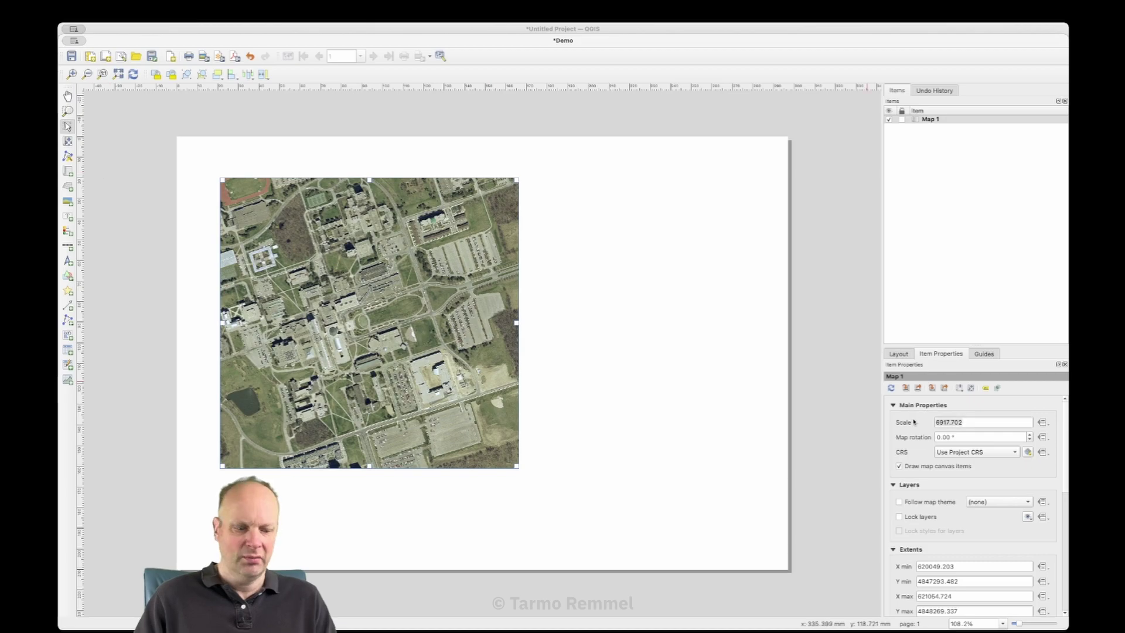
type("8000")
key("Return")
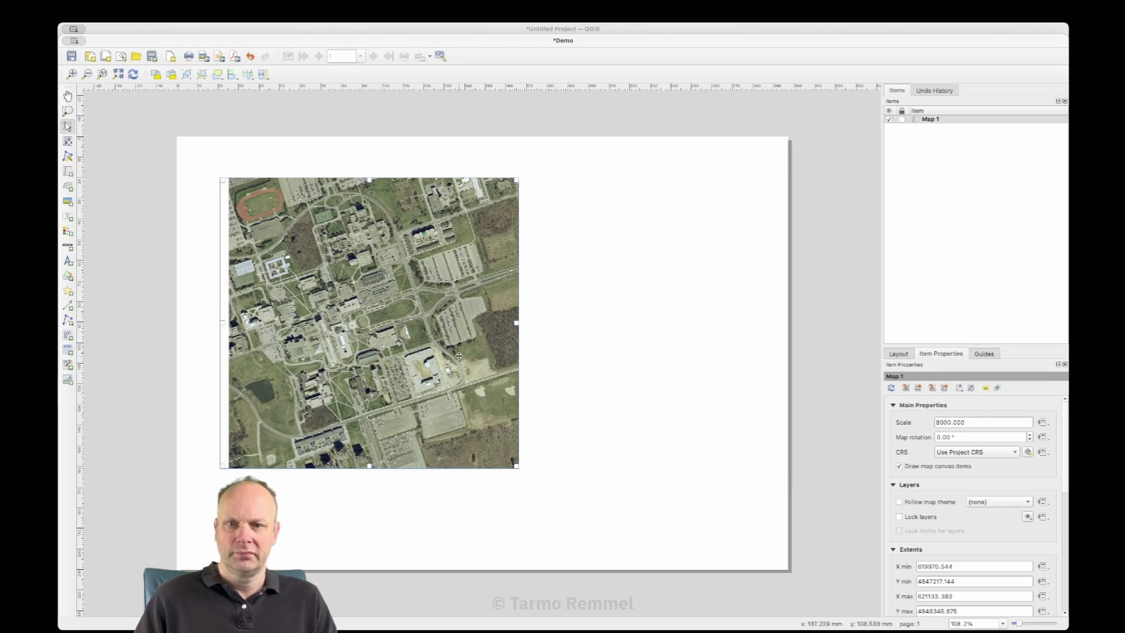
left_click(68, 141)
left_click_drag(246, 215, 239, 215)
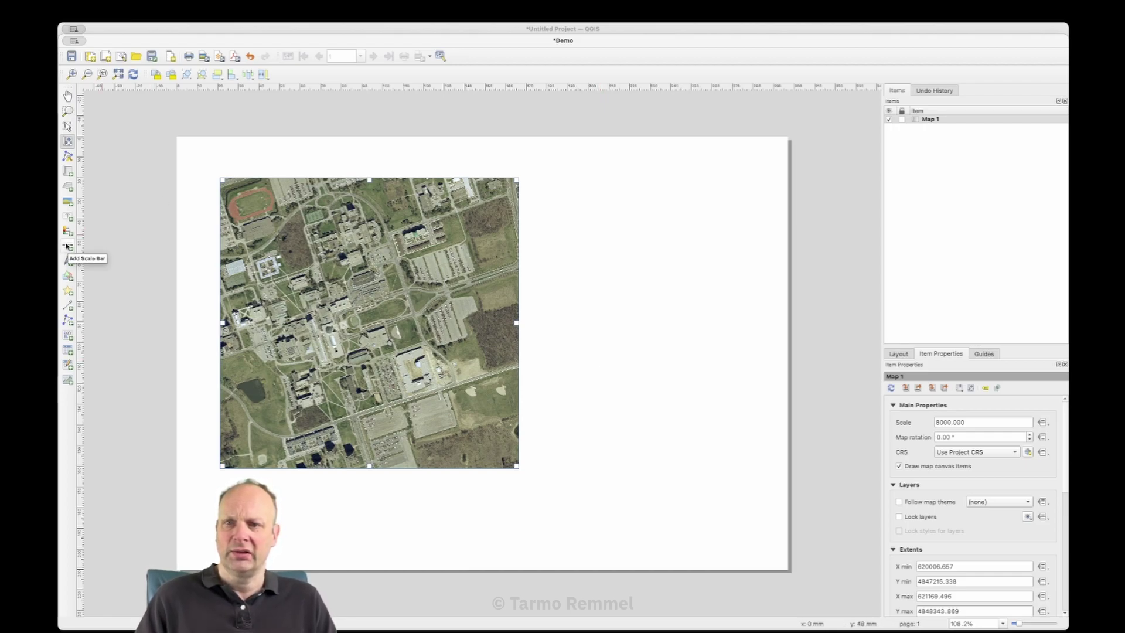
Draw a Single Box scale bar reading 0–100–200 m and place it below the map.
left_click(67, 247)
left_click_drag(547, 286, 729, 321)
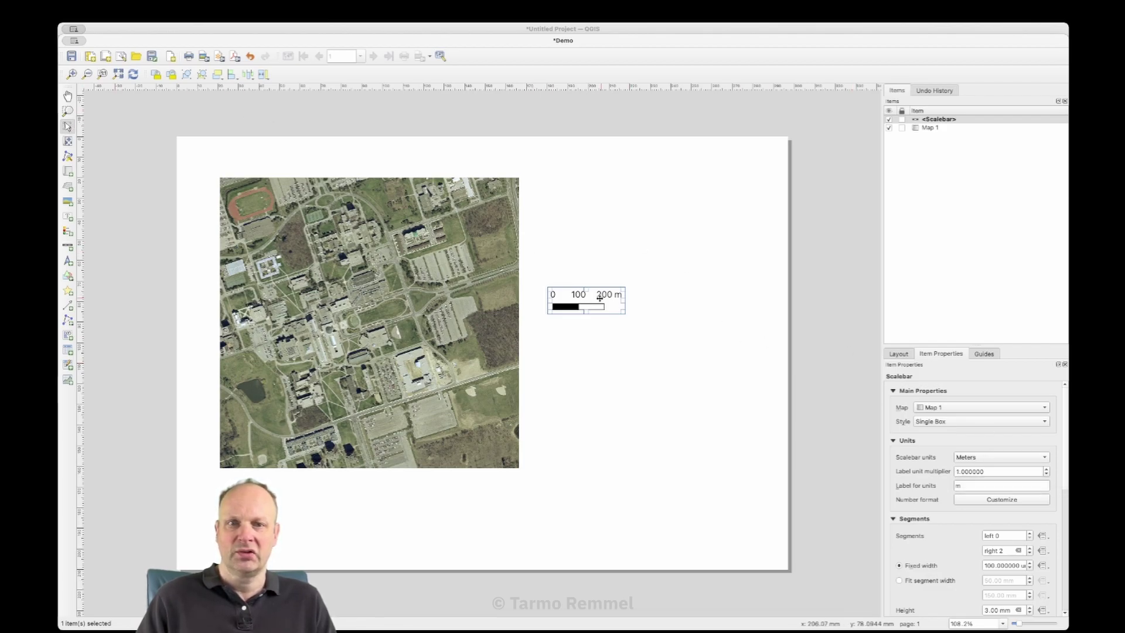
left_click_drag(605, 309, 278, 511)
left_click(719, 469)
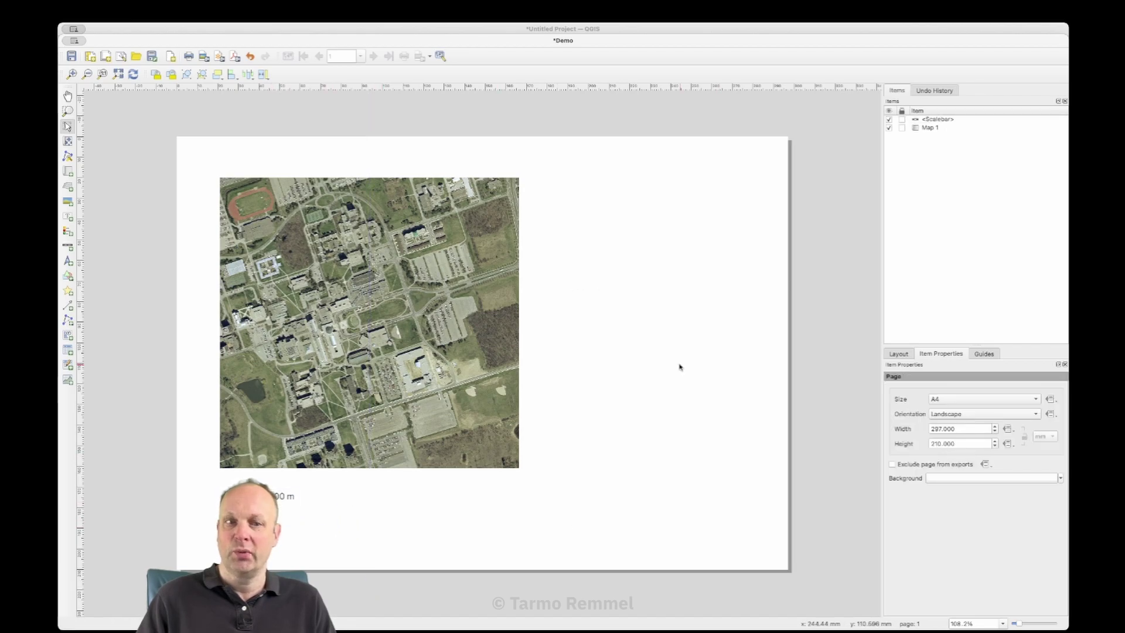
Draw a north arrow, shrink it, and set it beside the scale bar under the map.
left_click(68, 262)
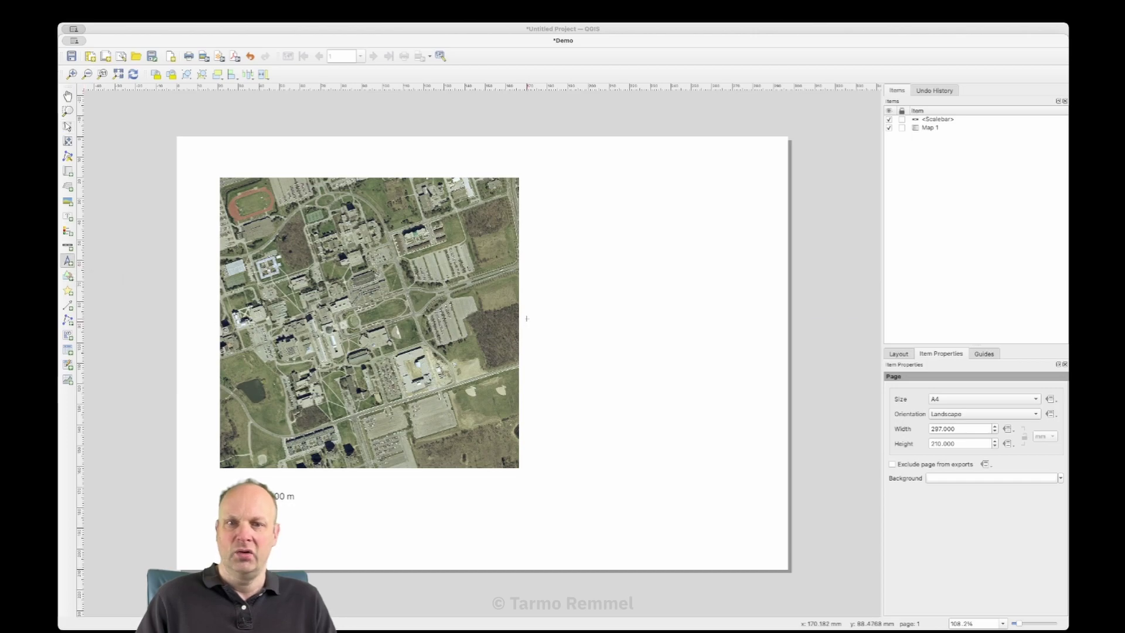
left_click_drag(635, 303, 685, 387)
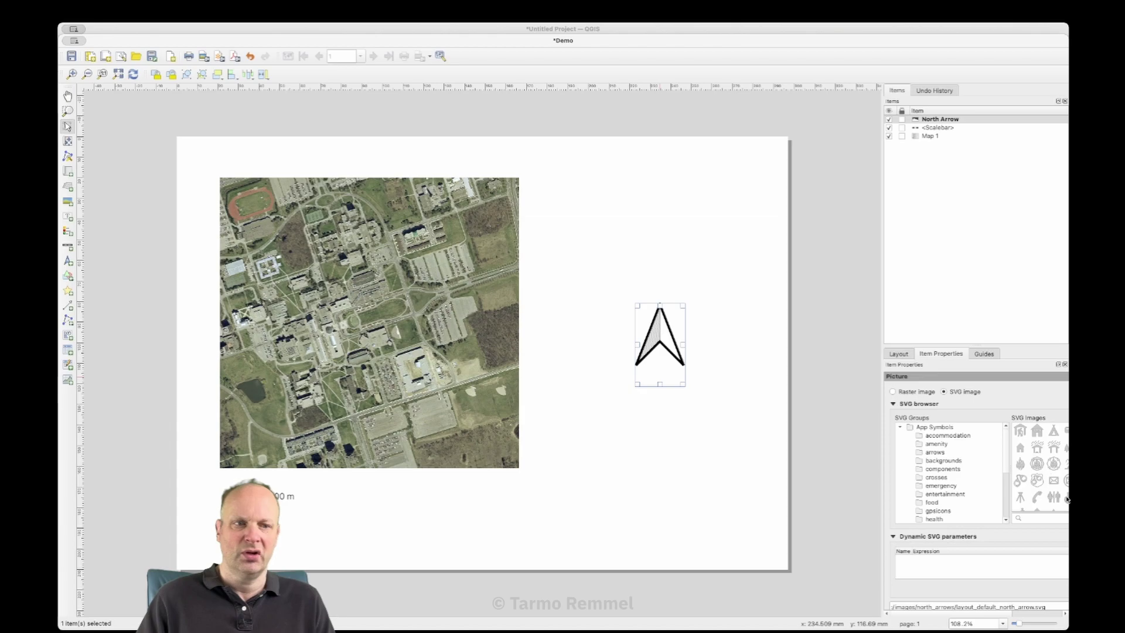
left_click_drag(684, 385, 344, 521)
left_click(698, 388)
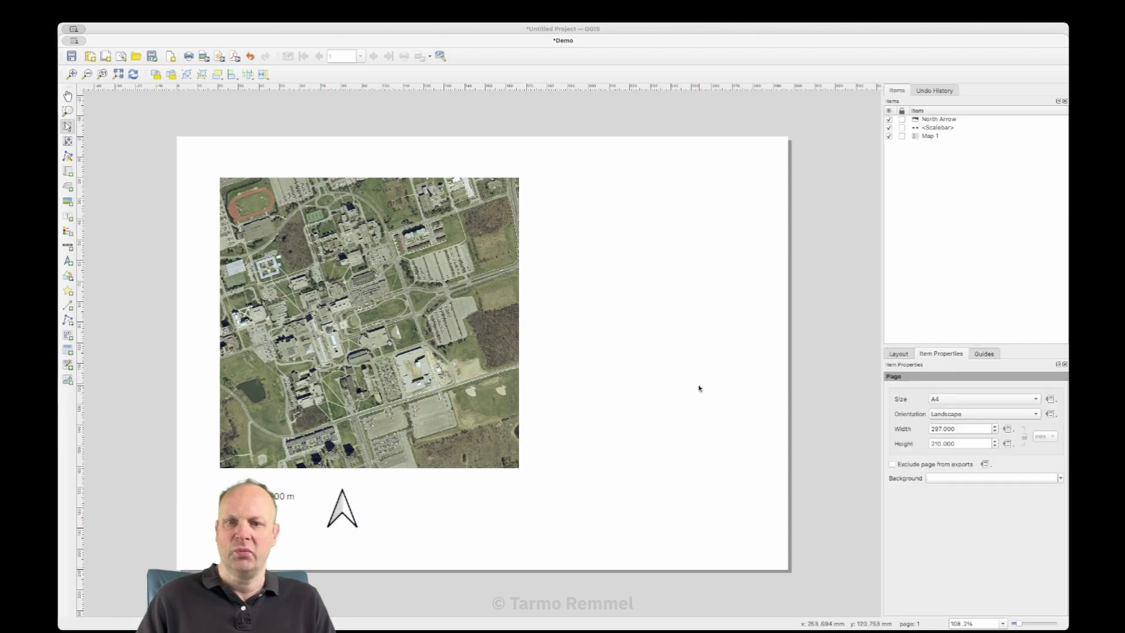
left_click(235, 56)
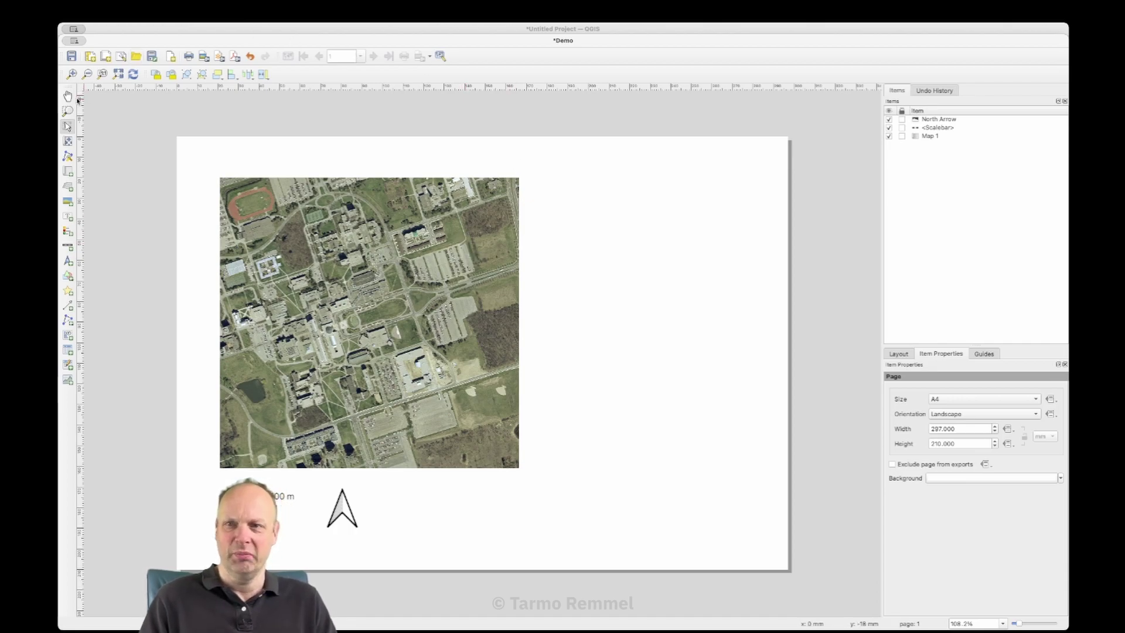
Try a 45° rotation on Map 1, then reset the map rotation to 0°.
left_click(349, 249)
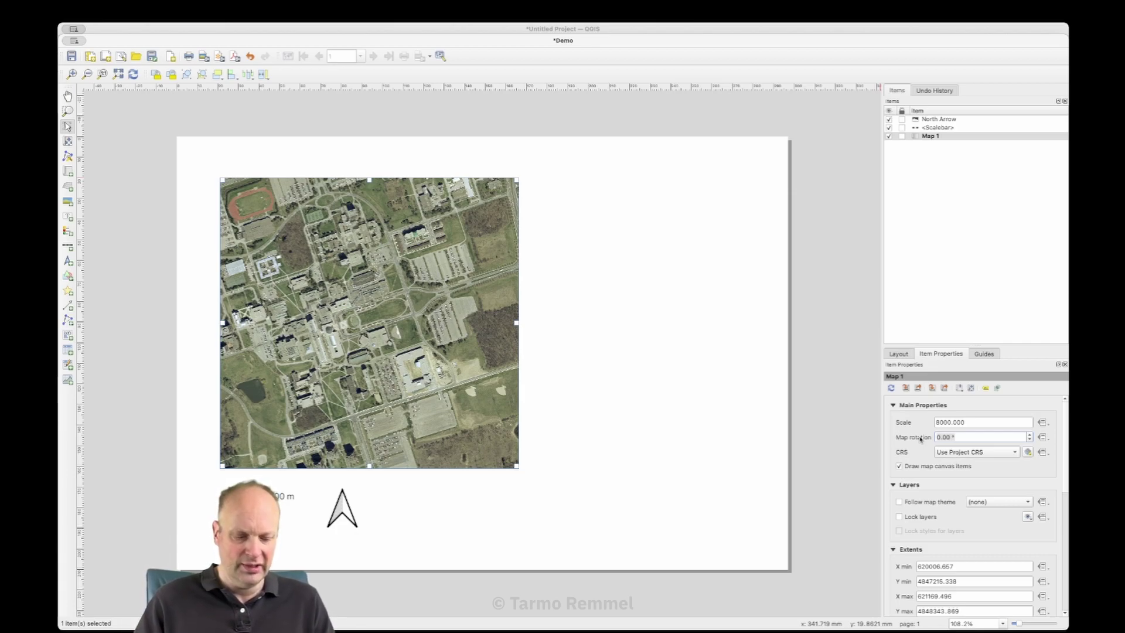
type("45")
key("Return")
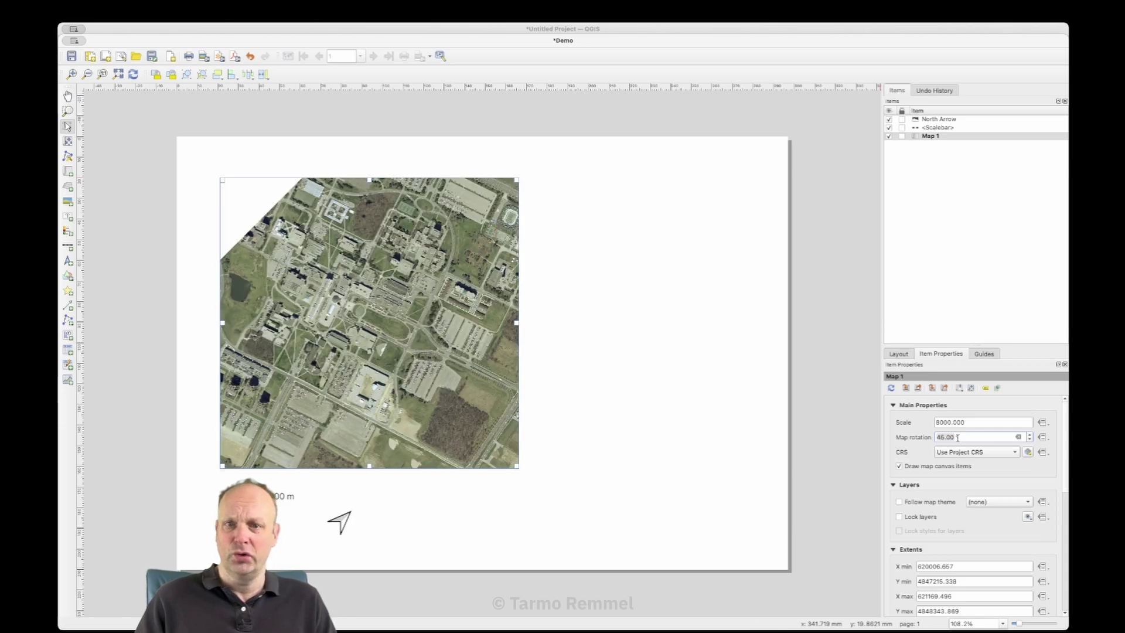
type("0")
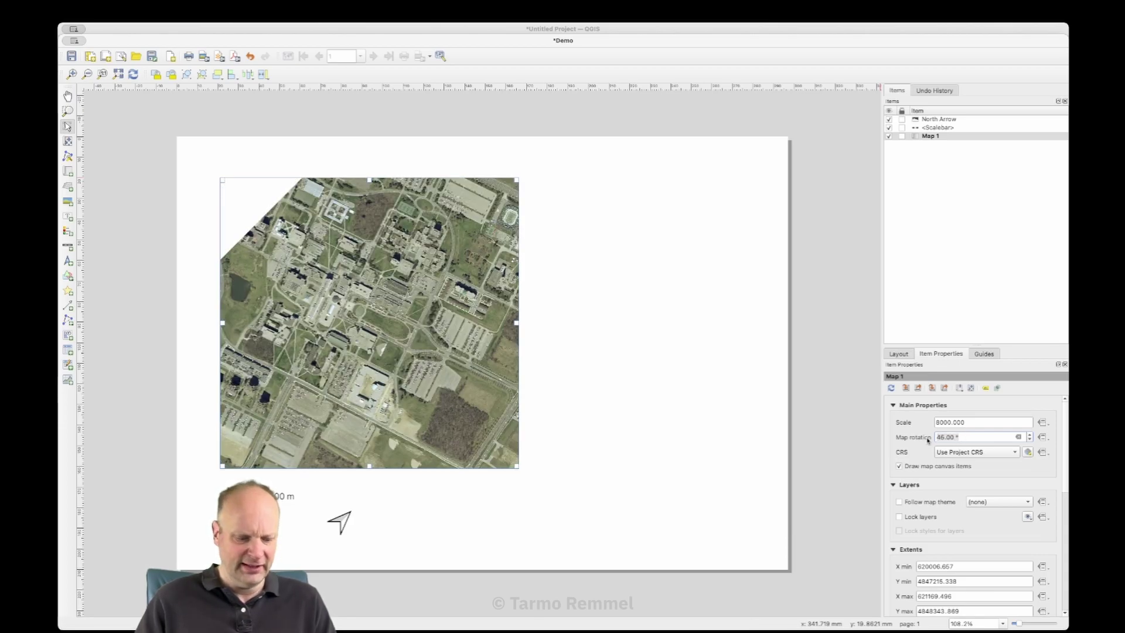
key("Return")
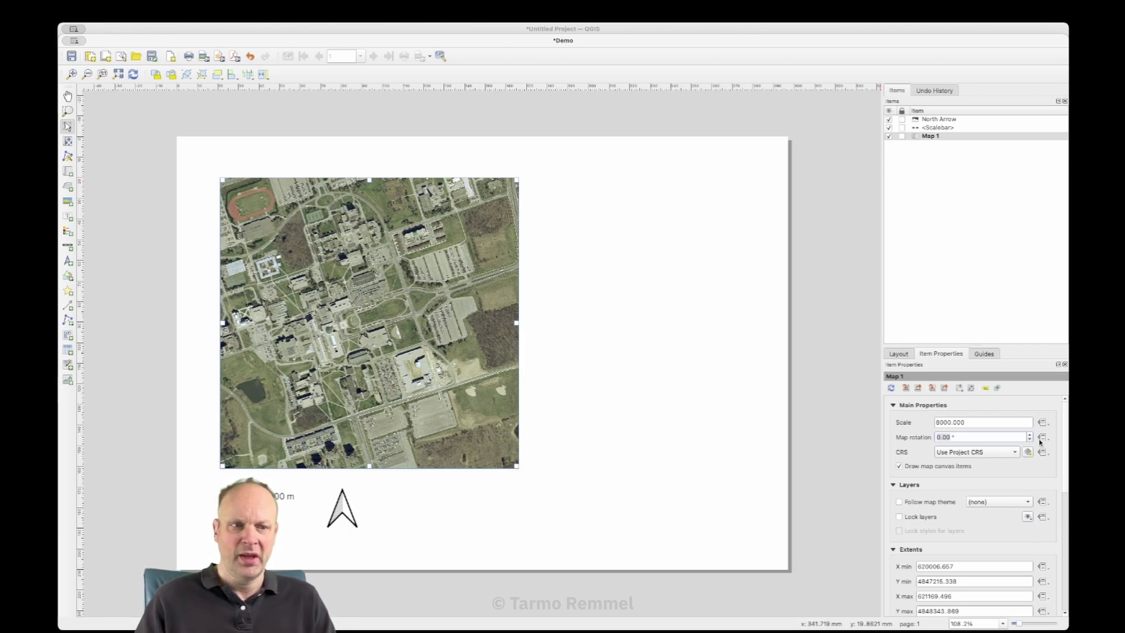
Expand Map 1's Grids section in Item Properties and add Grid 1.
scroll(1066, 486, "down", 1)
left_click_drag(1066, 487, 1066, 528)
scroll(922, 495, "down", 5)
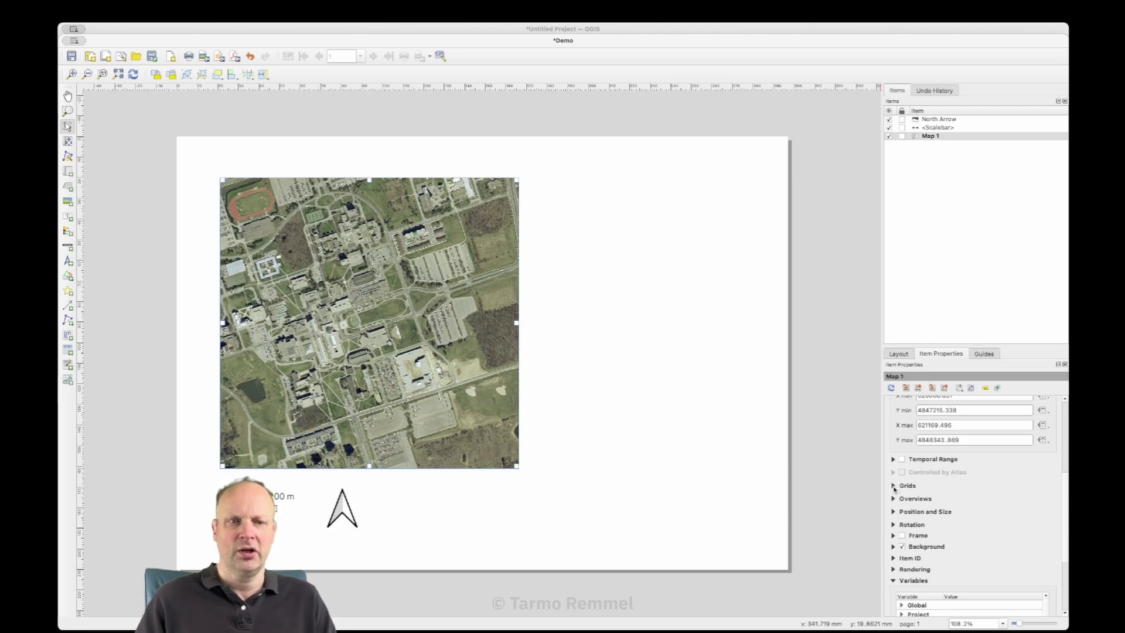
left_click(894, 486)
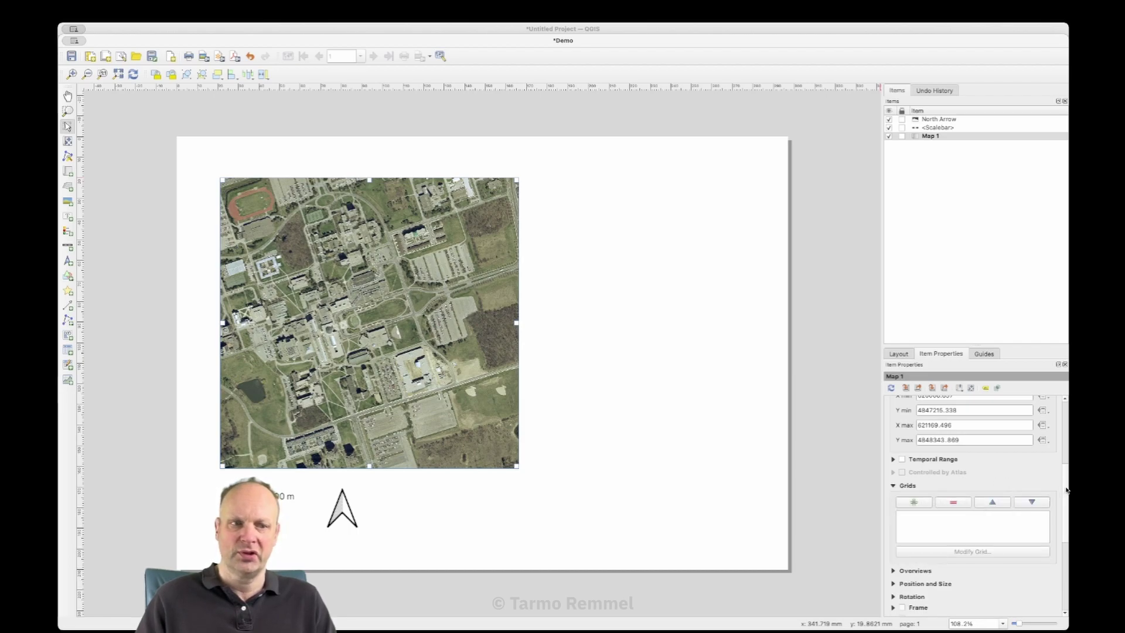
scroll(1068, 502, "down", 2)
scroll(1067, 501, "down", 1)
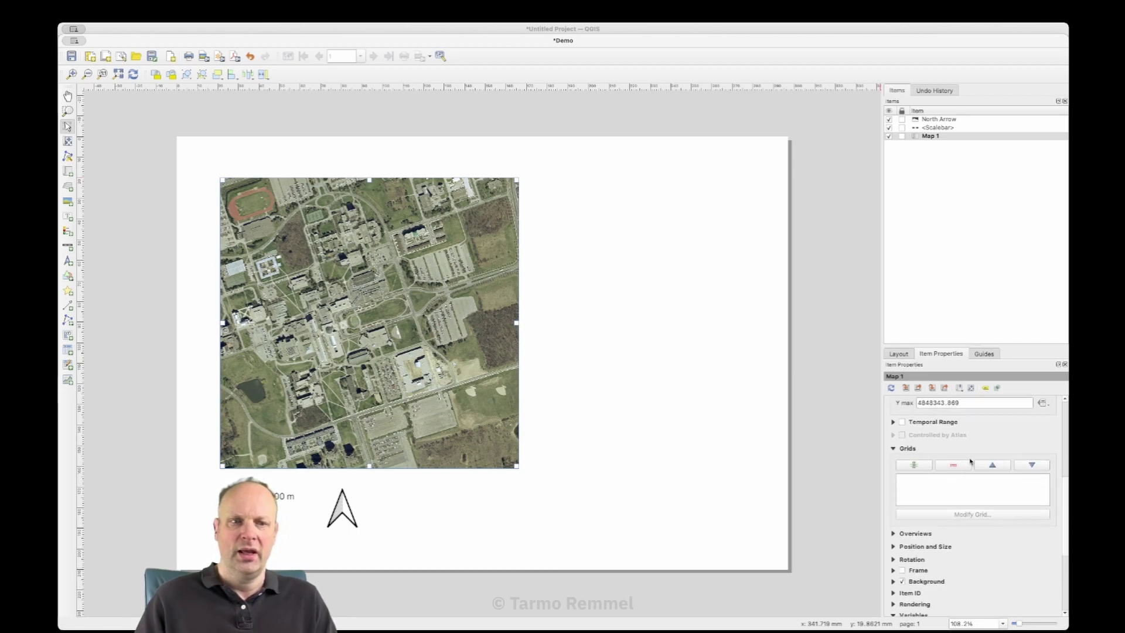
left_click(911, 466)
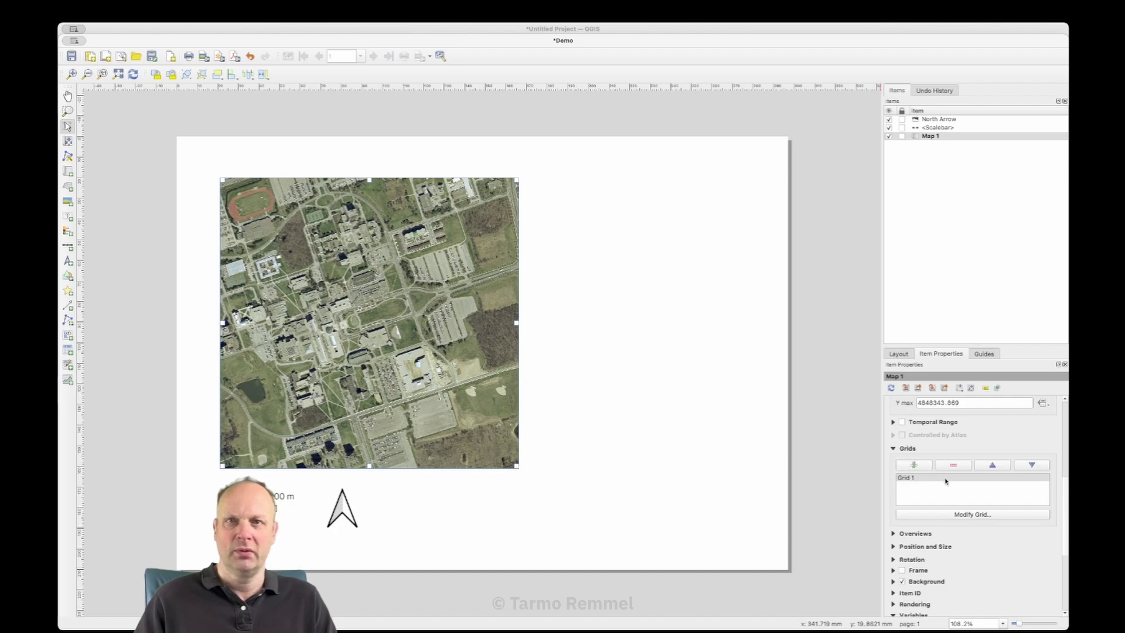
In Grid 1's settings, set the grid CRS to Project CRS EPSG:26917.
left_click(974, 515)
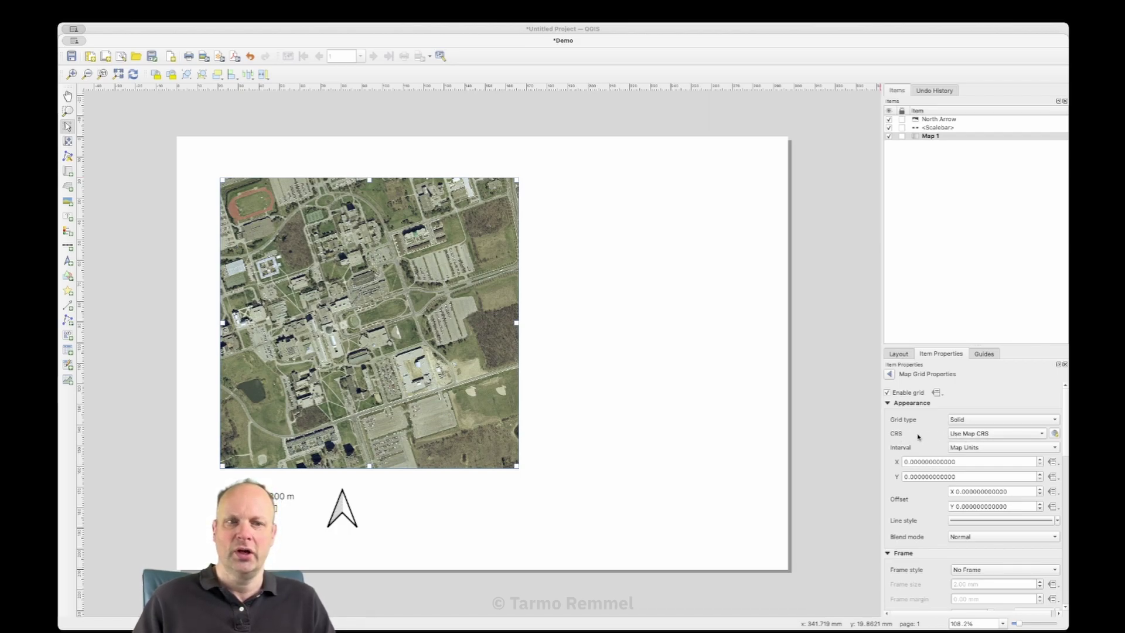
left_click(969, 435)
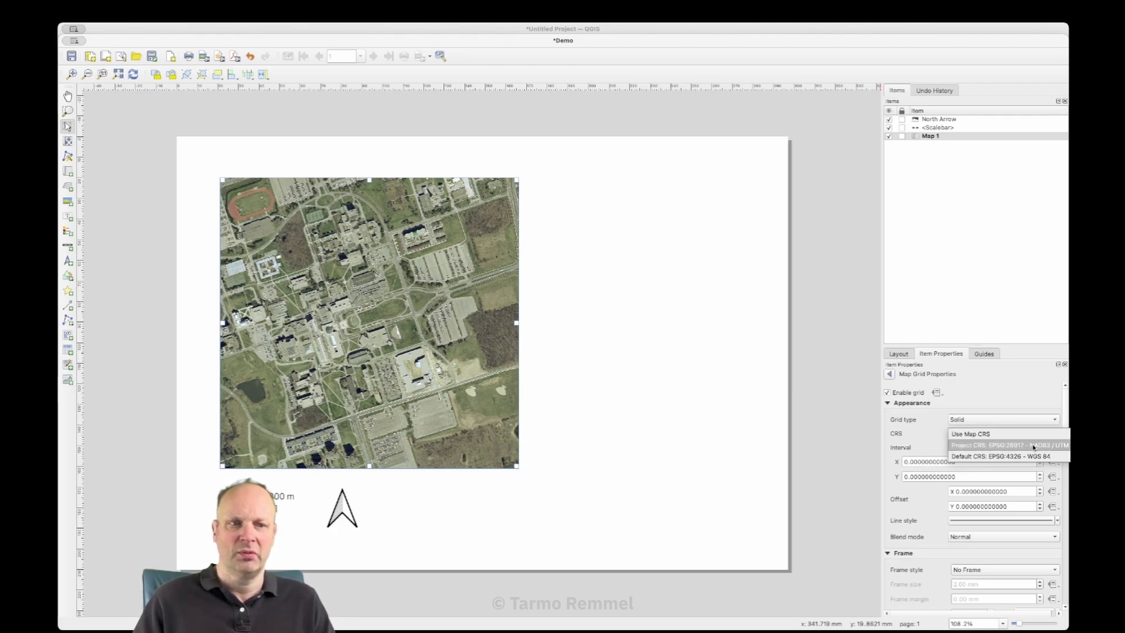
left_click(1049, 448)
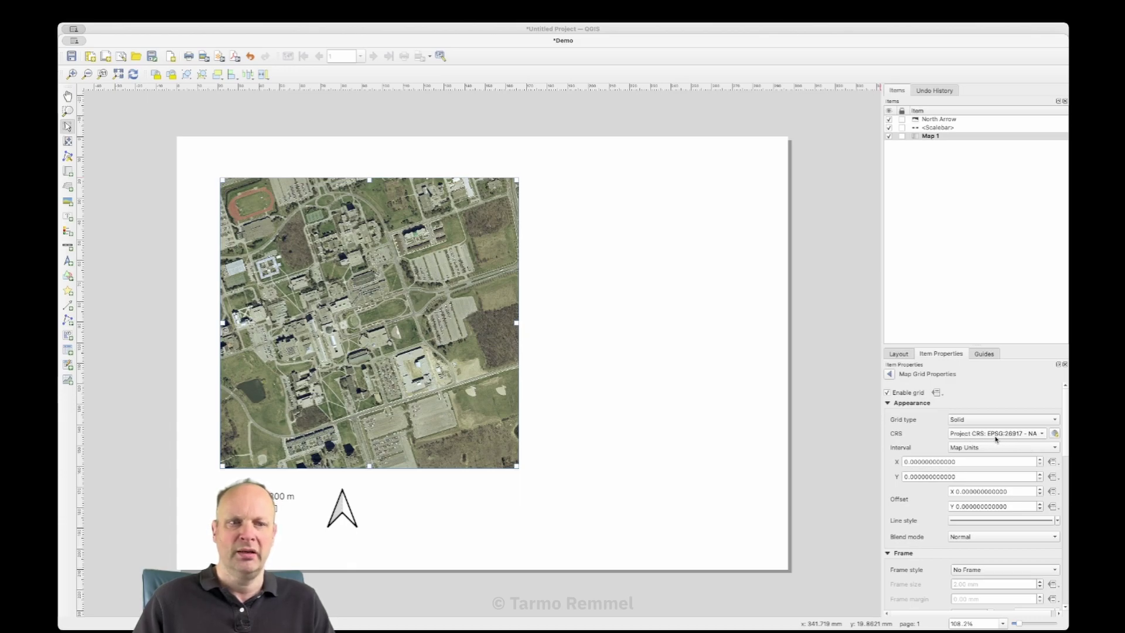
mouse_move(999, 439)
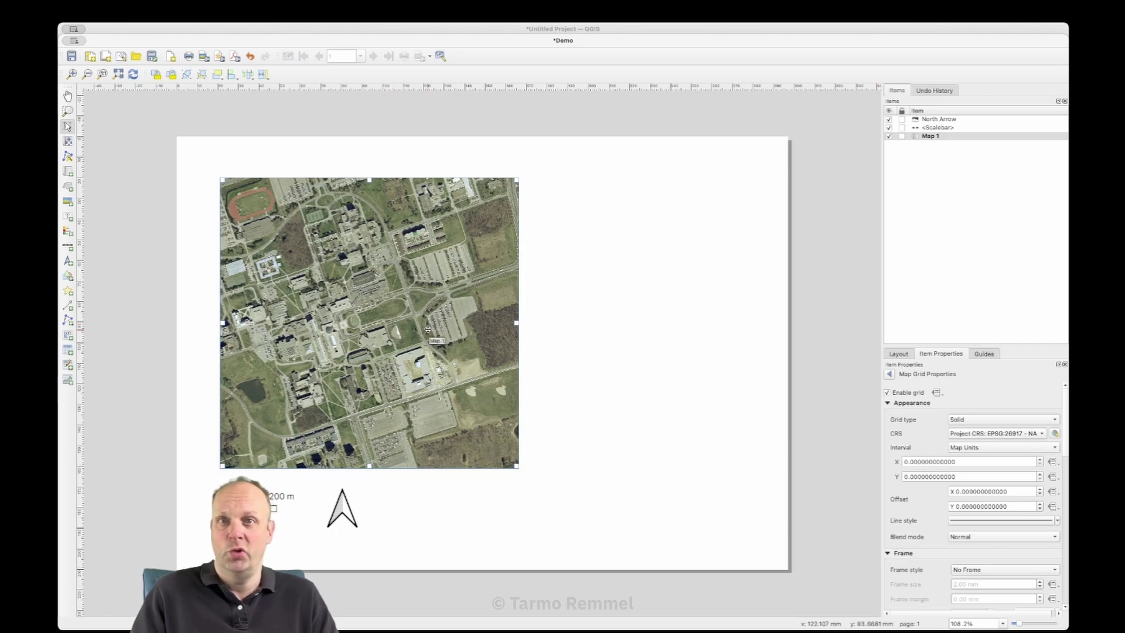
Set Grid 1's X and Y intervals to 100, then change both to 200 map units.
left_click_drag(957, 461, 880, 464)
type("100")
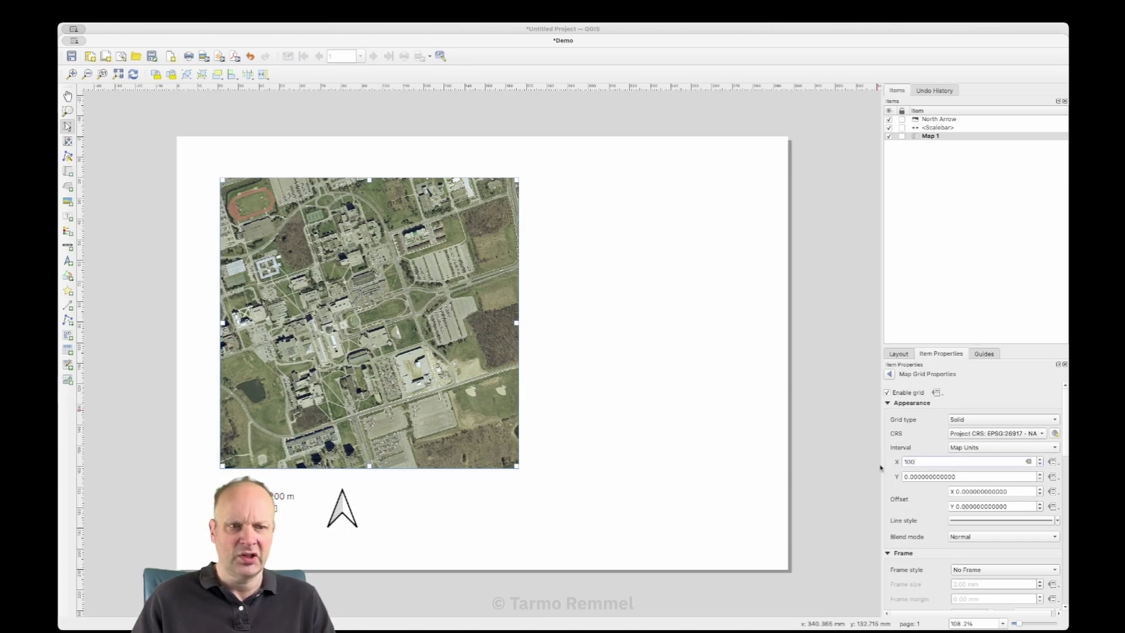
left_click_drag(972, 476, 896, 476)
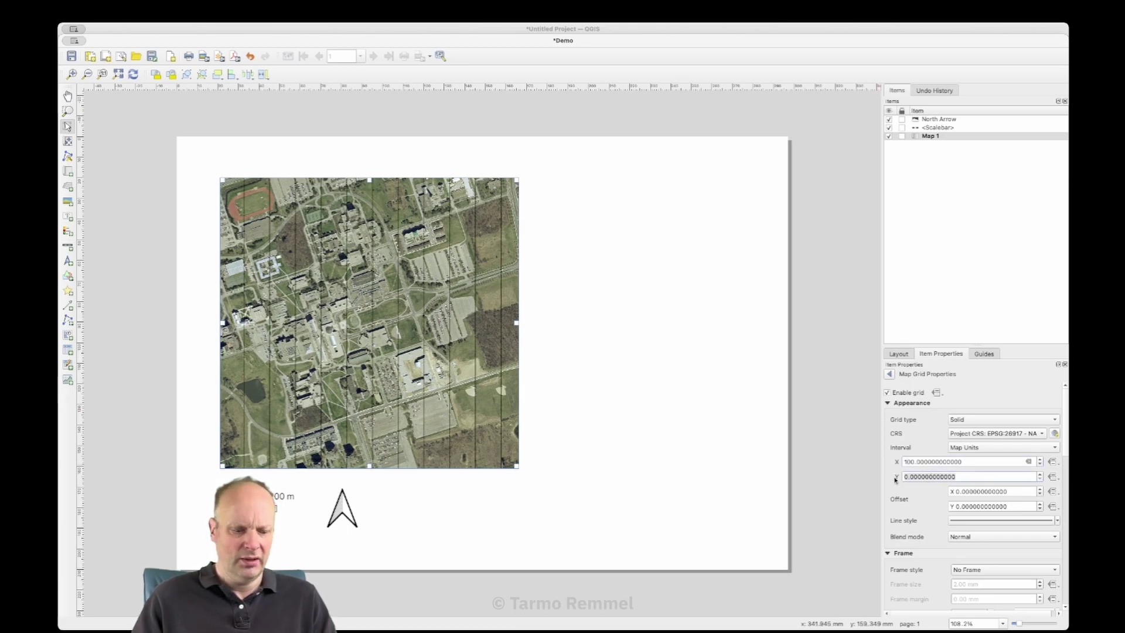
type("100")
key("Return")
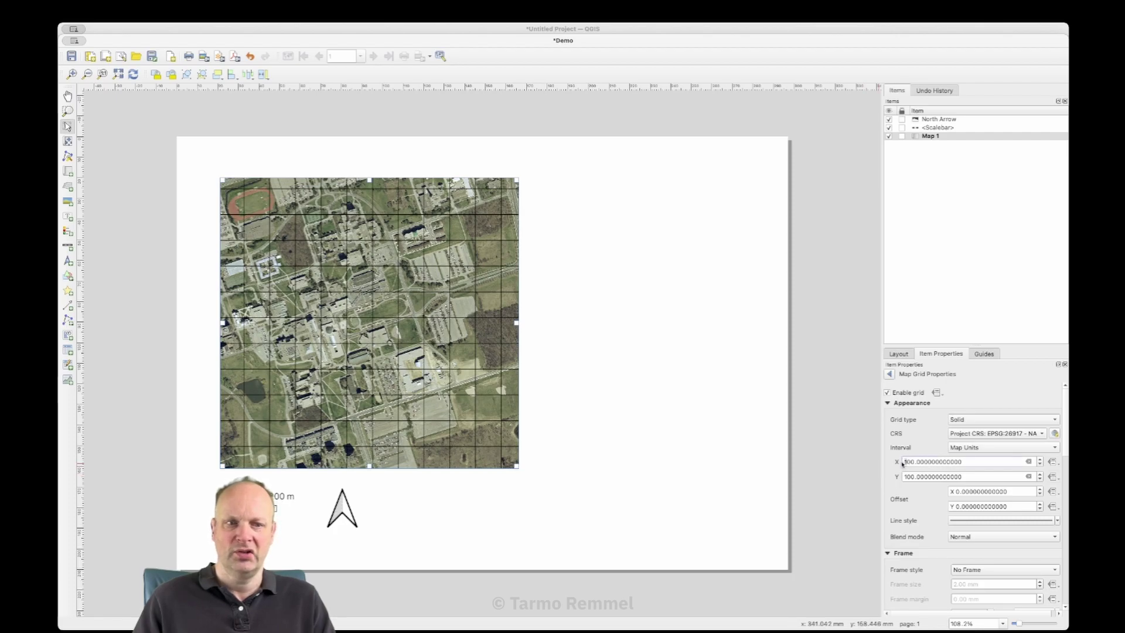
key("Delete")
type("2")
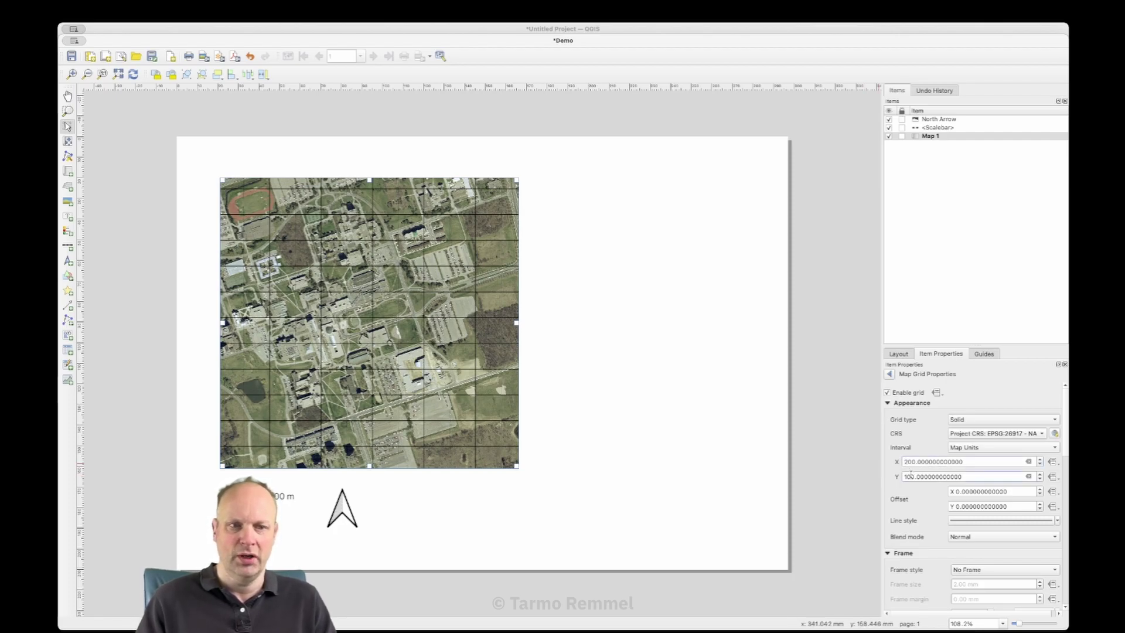
type("2")
key("Return")
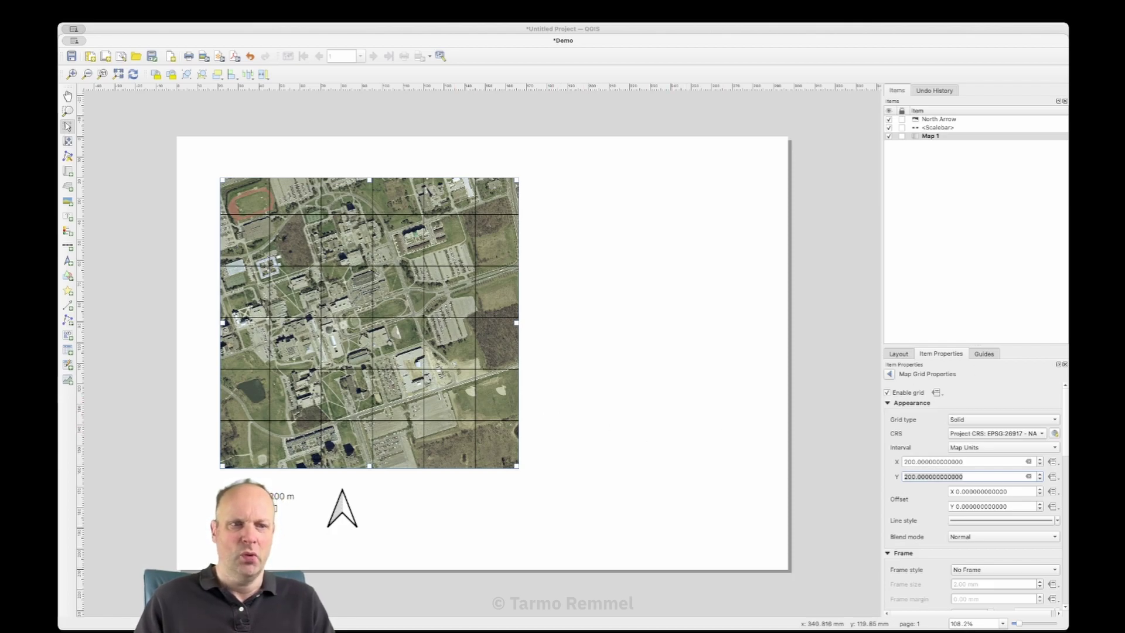
Give Grid 1 a Zebra frame style.
scroll(1067, 434, "down", 3)
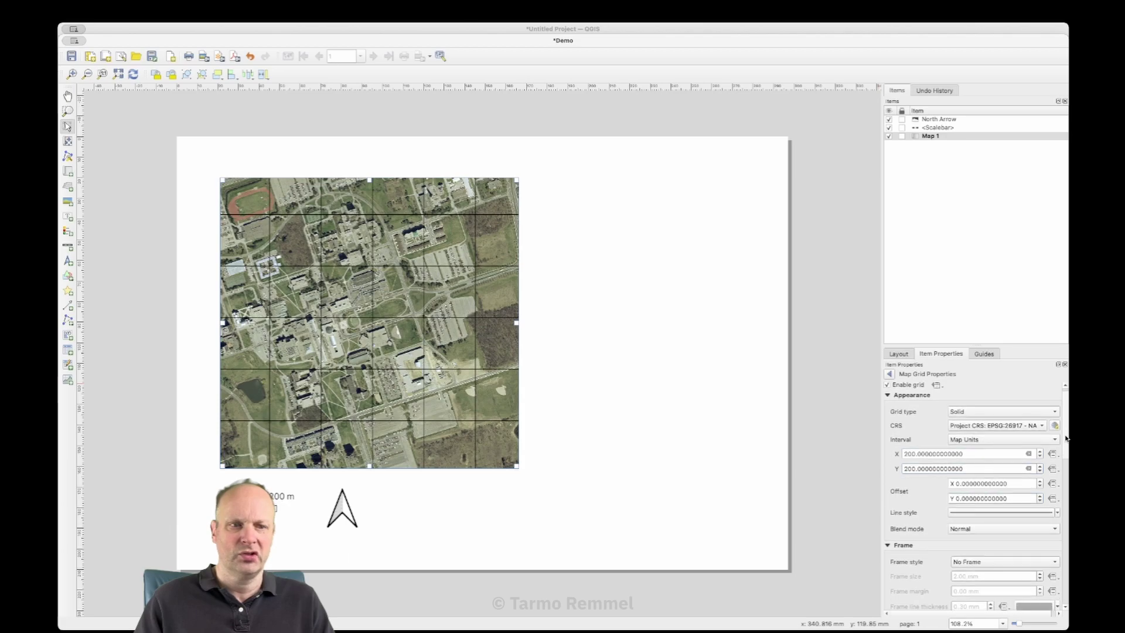
scroll(1068, 458, "down", 3)
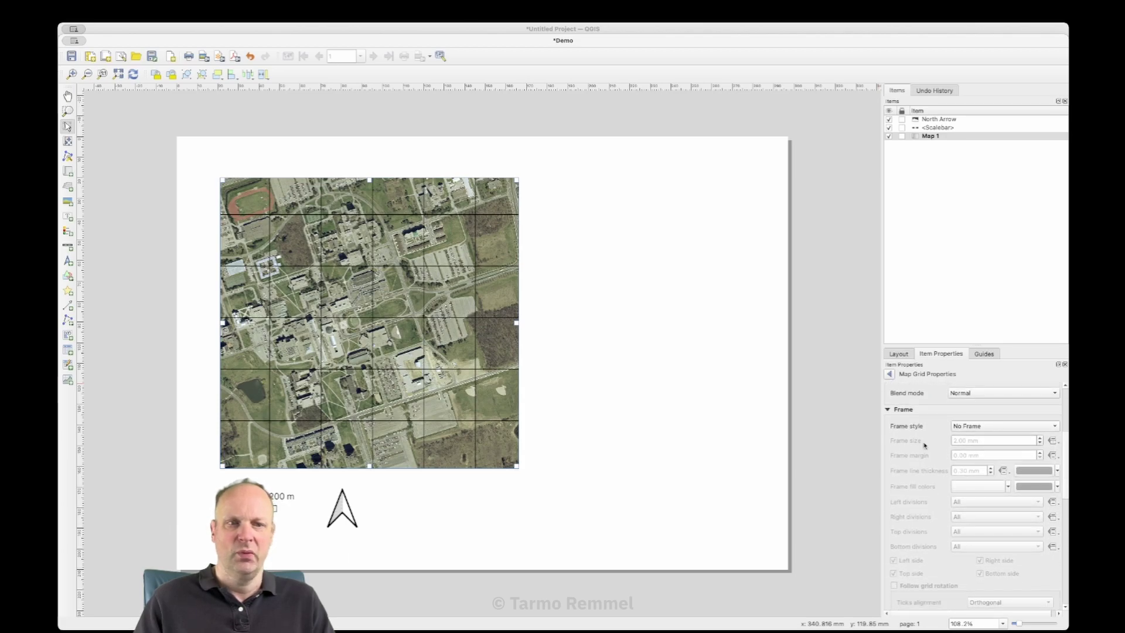
left_click(970, 428)
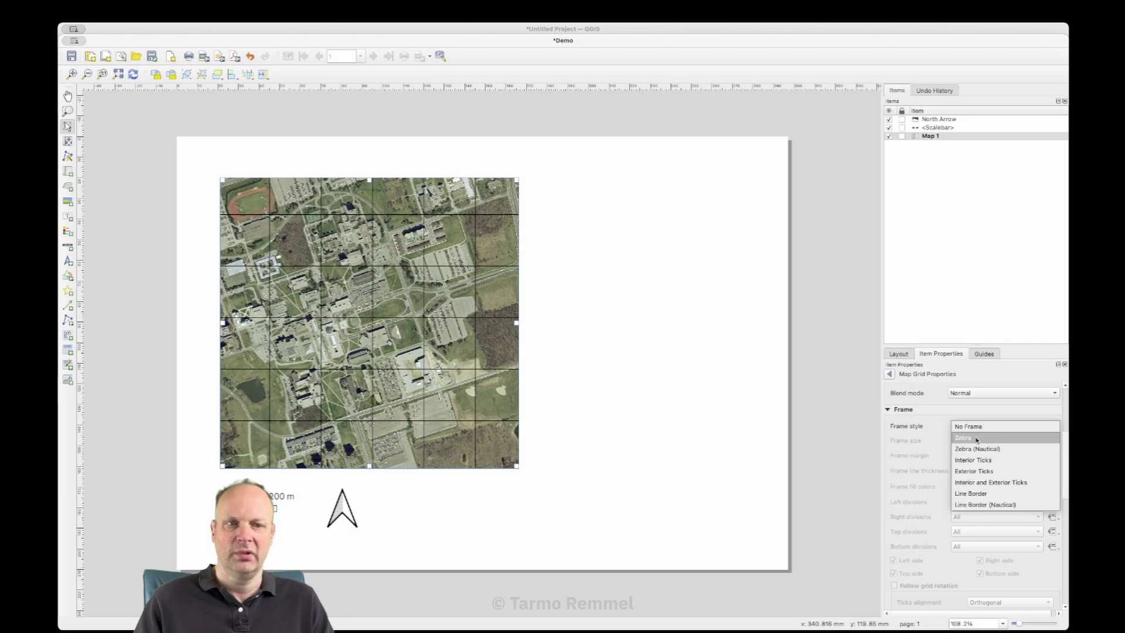
left_click(965, 440)
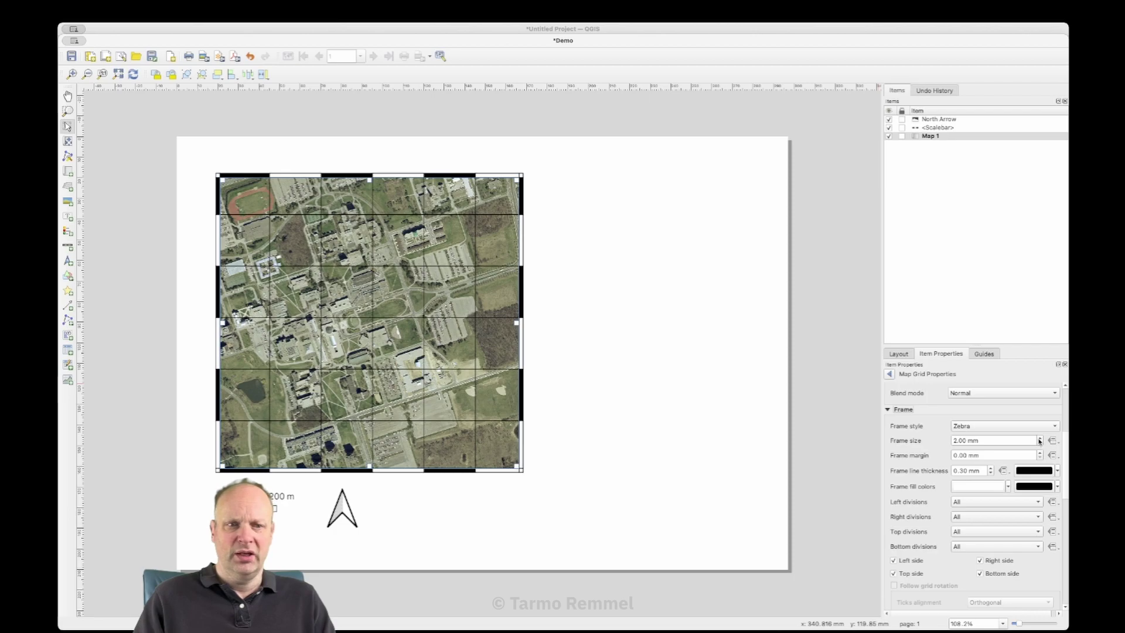
Preview larger zebra frame sizes, then set the frame size to 1.00 mm.
left_click(1040, 445)
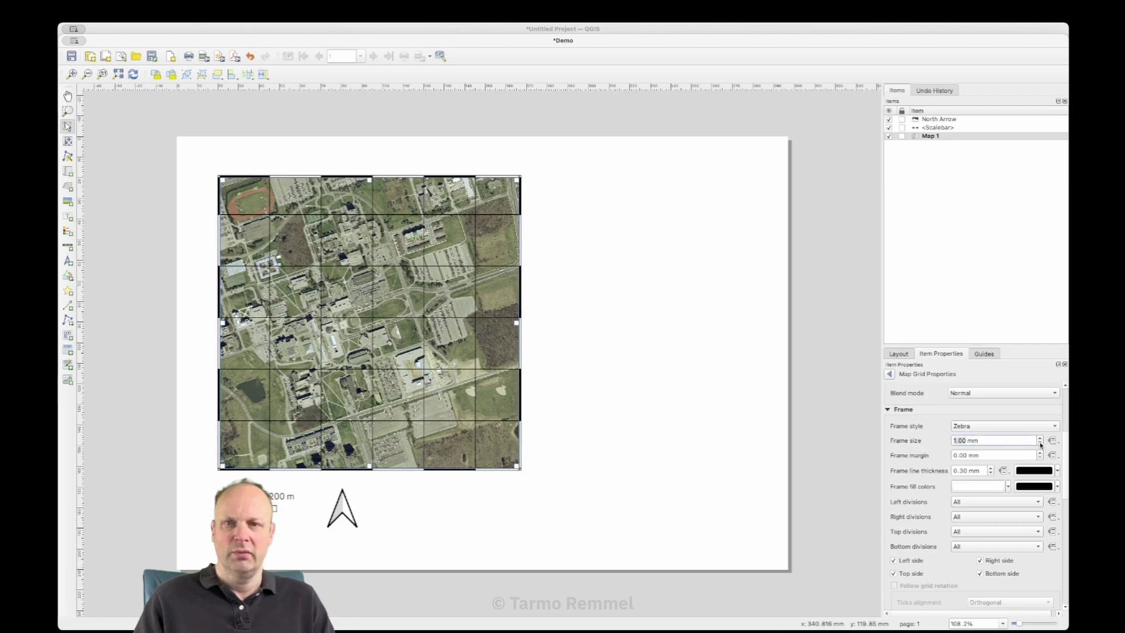
left_click(1040, 439)
left_click(1041, 439)
left_click(1041, 439)
left_click(1040, 438)
left_click(1041, 438)
left_click(1041, 444)
left_click(1040, 444)
left_click(1040, 445)
left_click(1041, 445)
left_click(1040, 444)
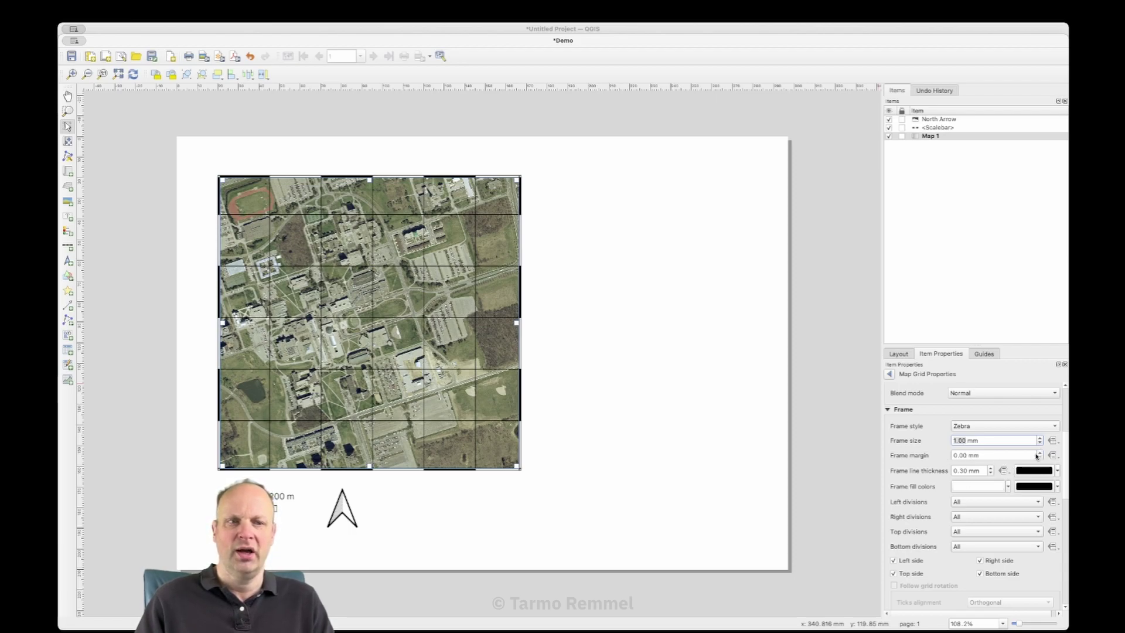
Test a larger frame margin, then return it to 0.00 mm.
left_click(1039, 454)
left_click(1039, 454)
left_click(1040, 454)
left_click(1040, 454)
left_click(1040, 457)
left_click(1040, 458)
left_click(1040, 458)
left_click(1040, 457)
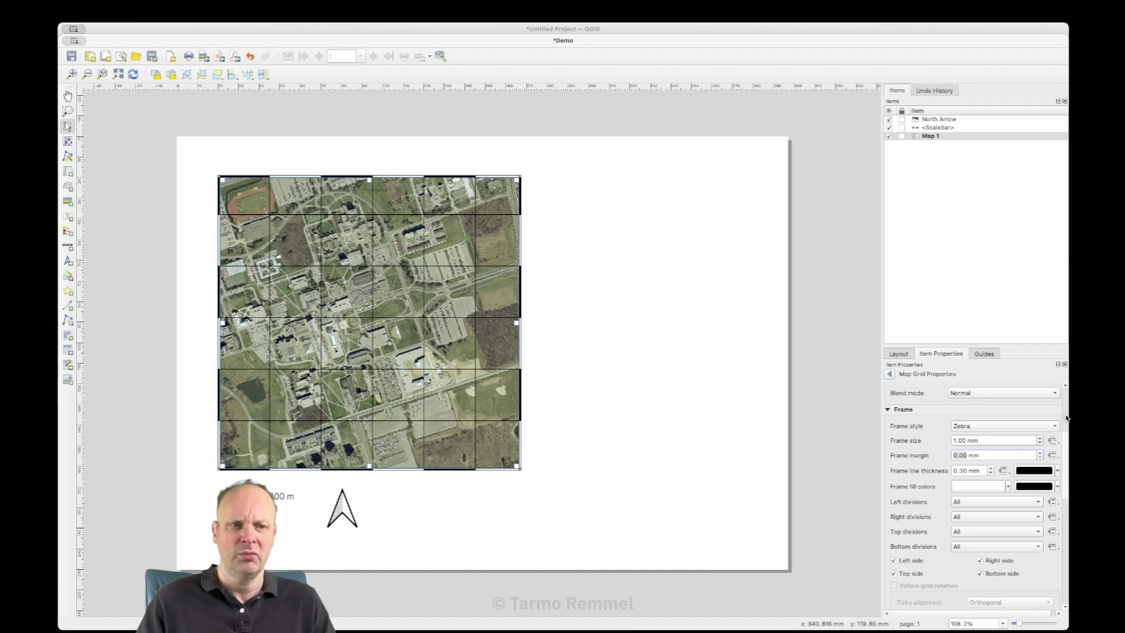
Enable Draw Coordinates so grid labels appear on all four map edges.
scroll(1067, 420, "up", 5)
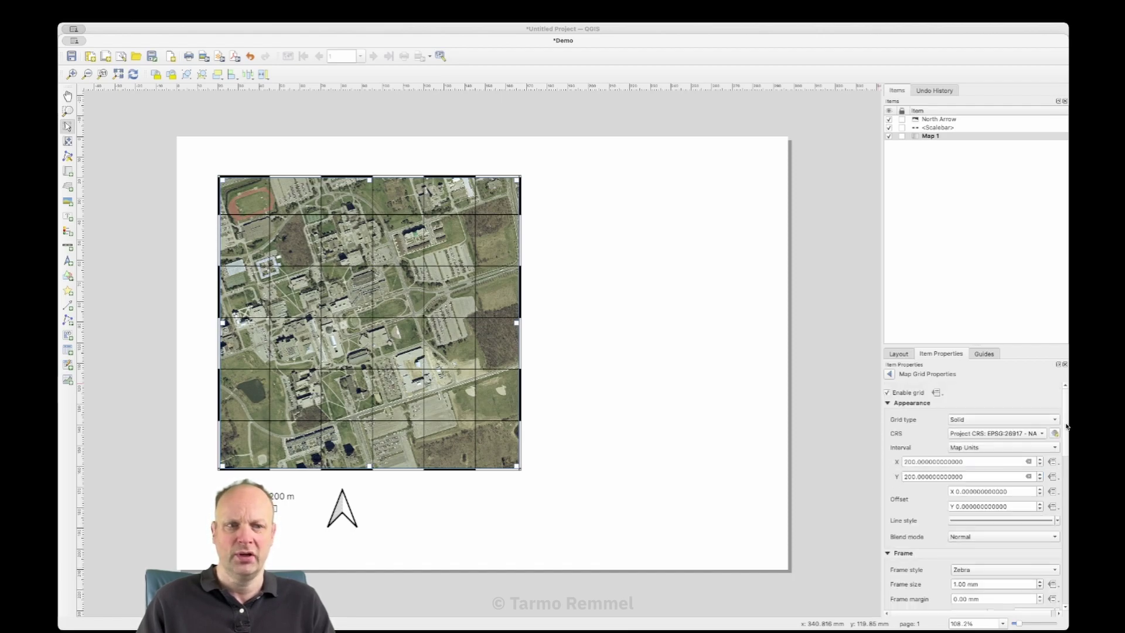
scroll(1067, 435, "down", 1)
left_click_drag(1067, 435, 1069, 516)
scroll(1041, 464, "down", 3)
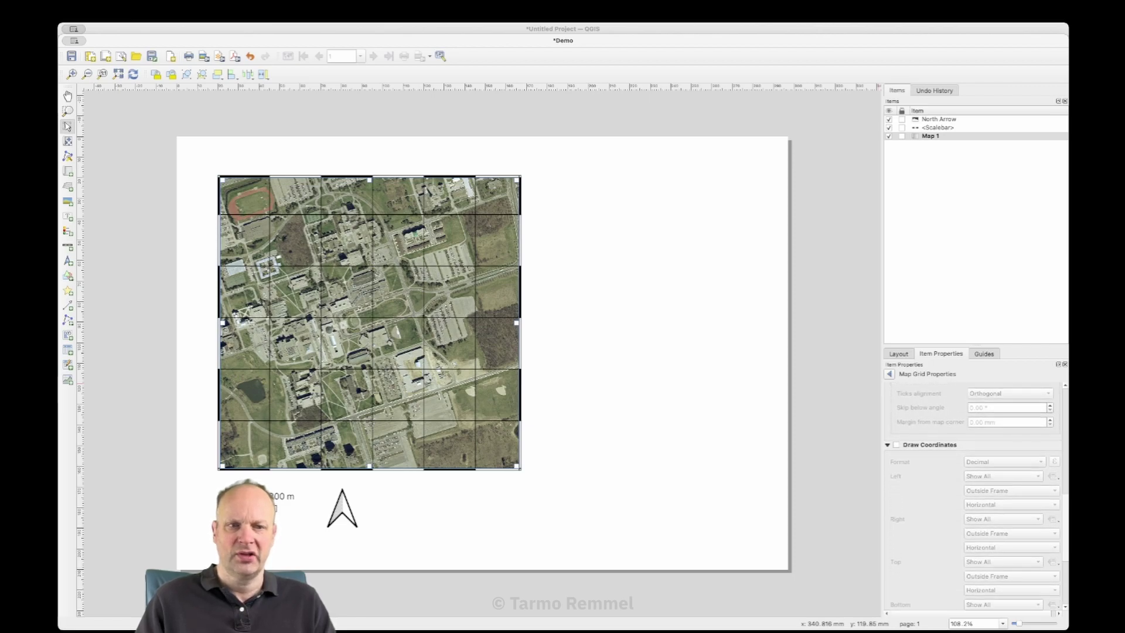
left_click(896, 440)
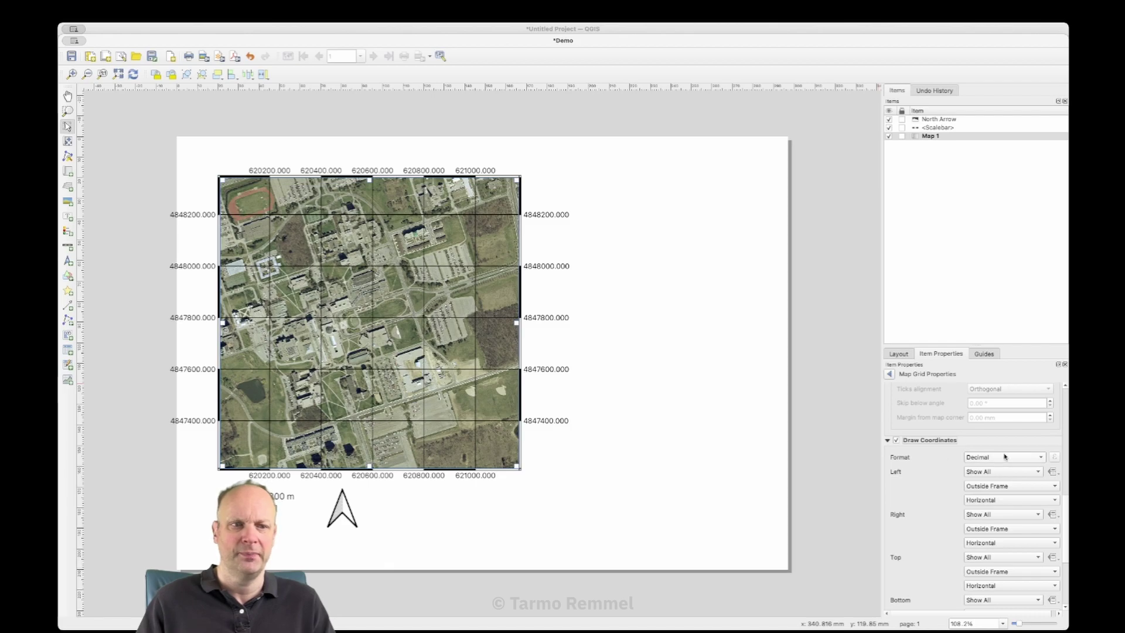
Set the grid coordinate label precision to 0.
scroll(1061, 457, "down", 5)
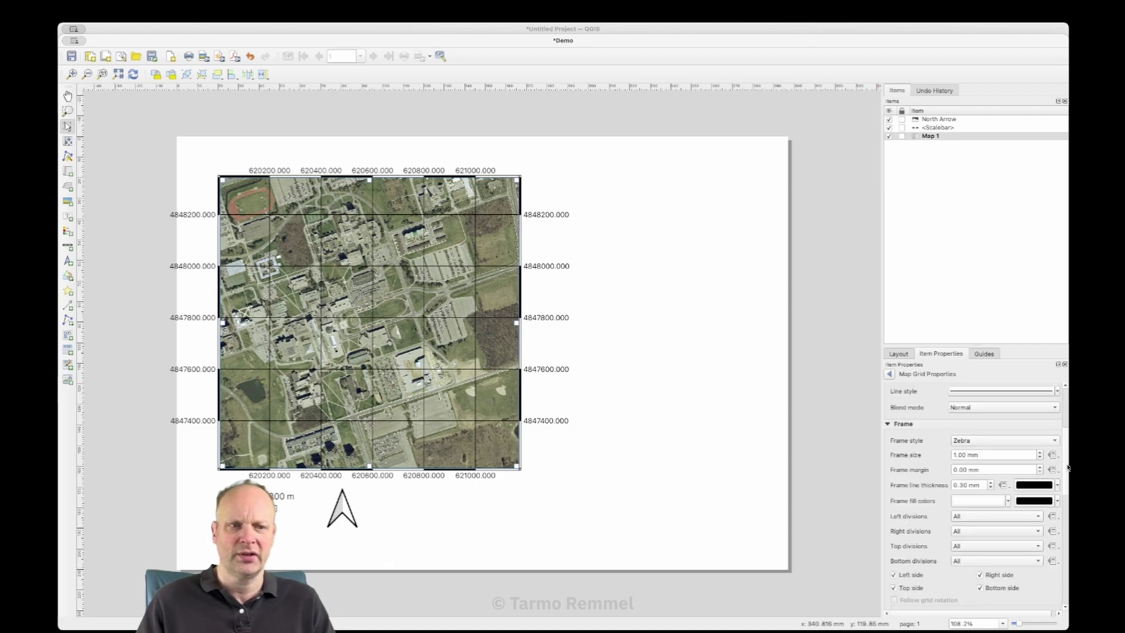
scroll(1067, 464, "down", 8)
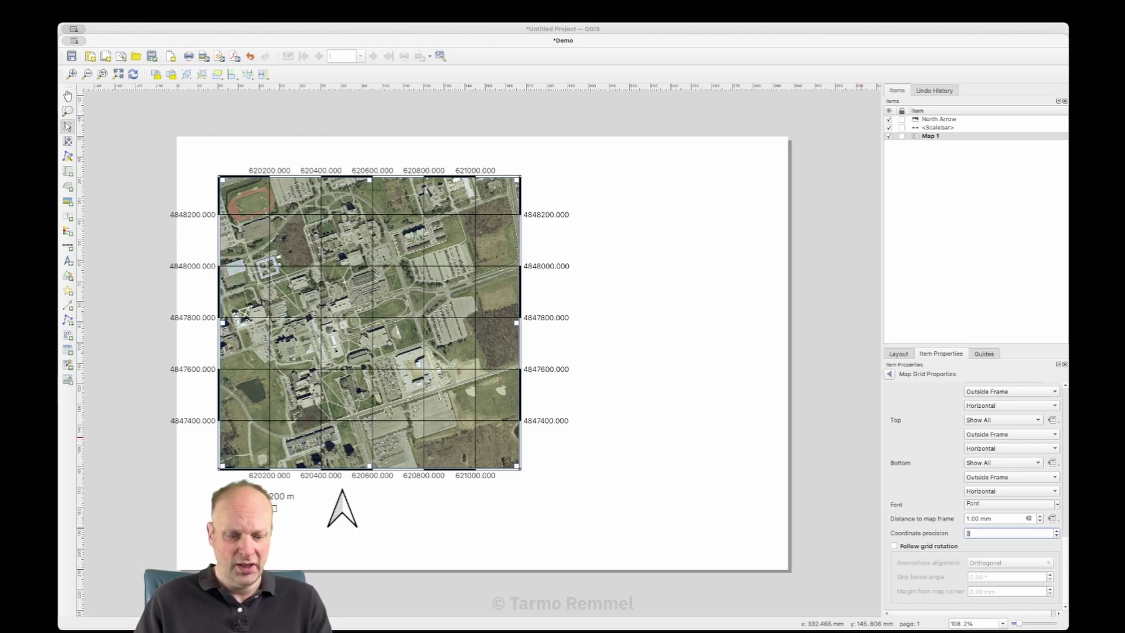
type("0")
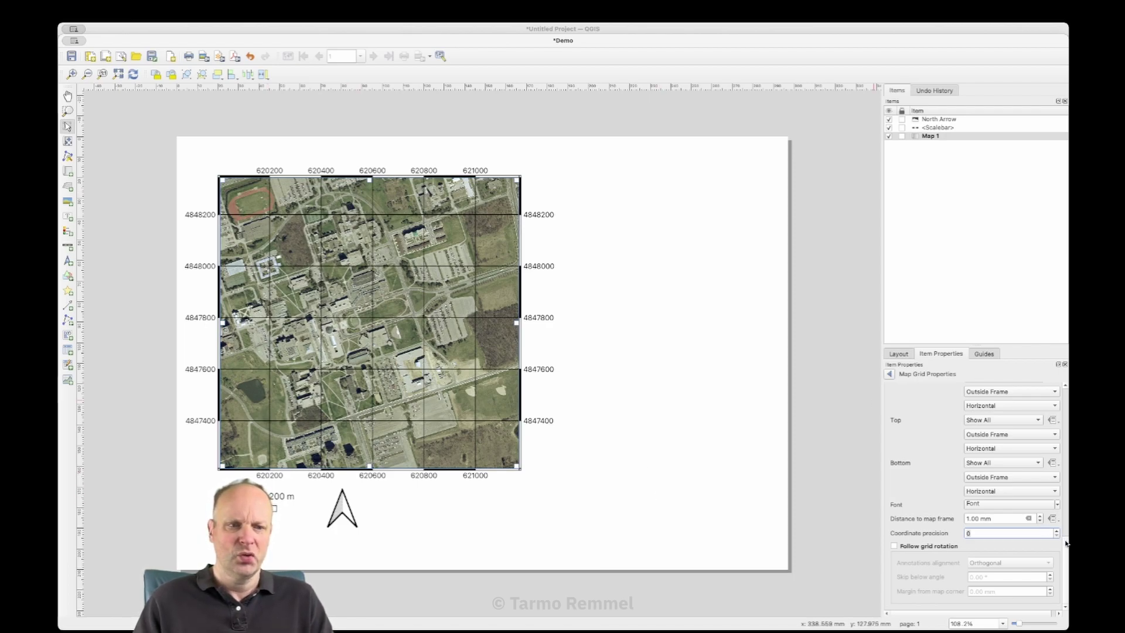
Disable the Left and Top grid coordinate labels, keeping only right and bottom.
left_click_drag(1066, 552, 1067, 521)
scroll(1035, 479, "down", 1)
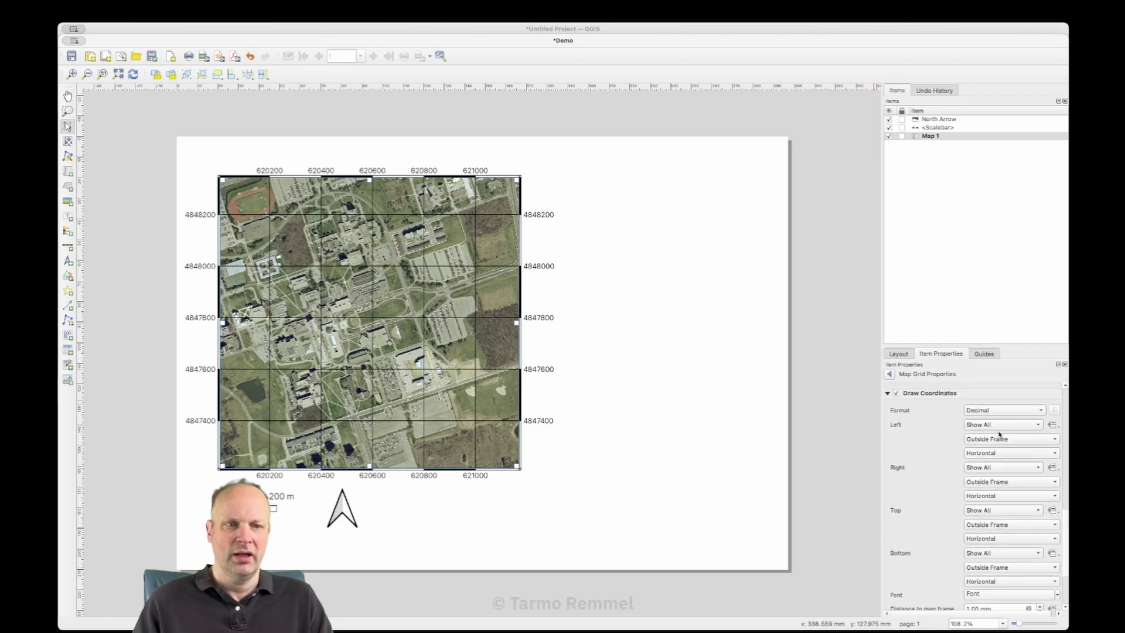
left_click(975, 425)
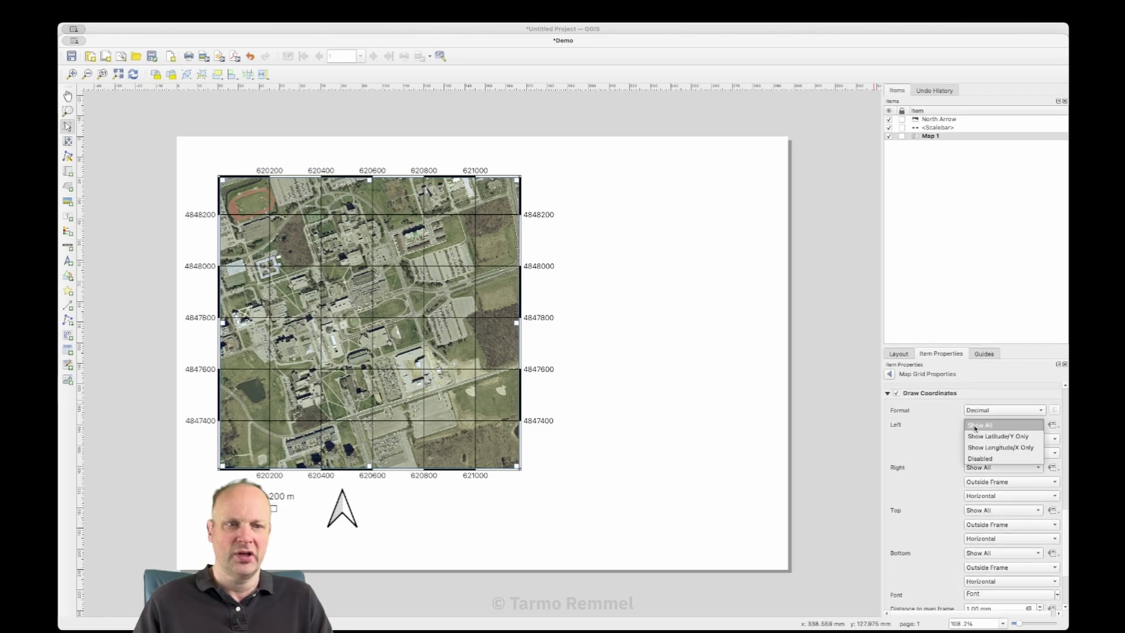
left_click(980, 461)
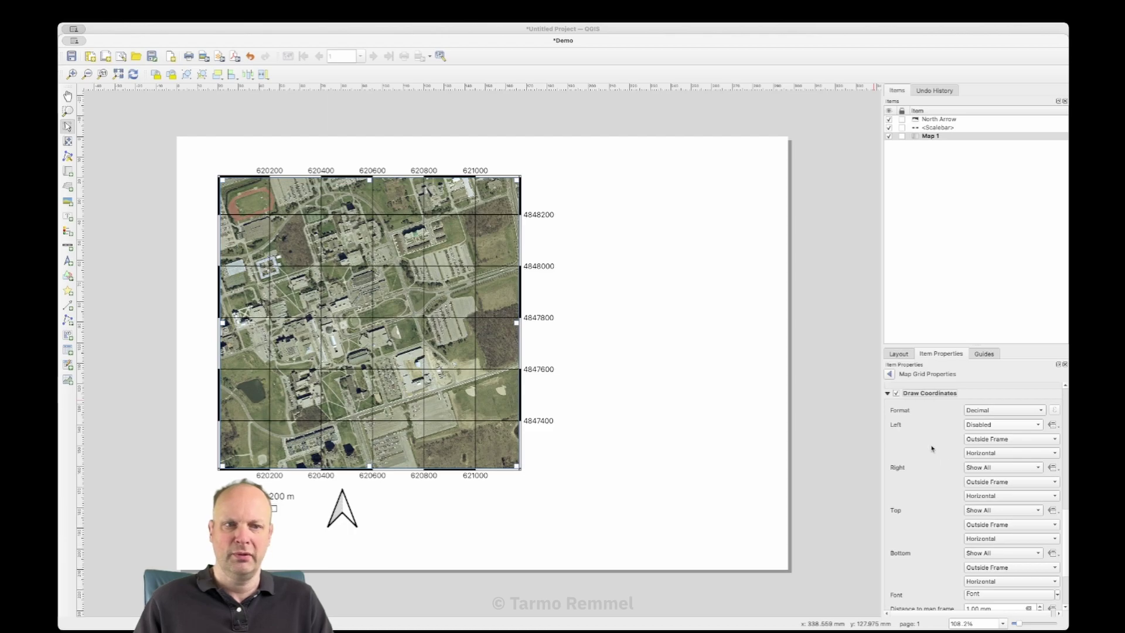
left_click(1004, 512)
left_click(996, 544)
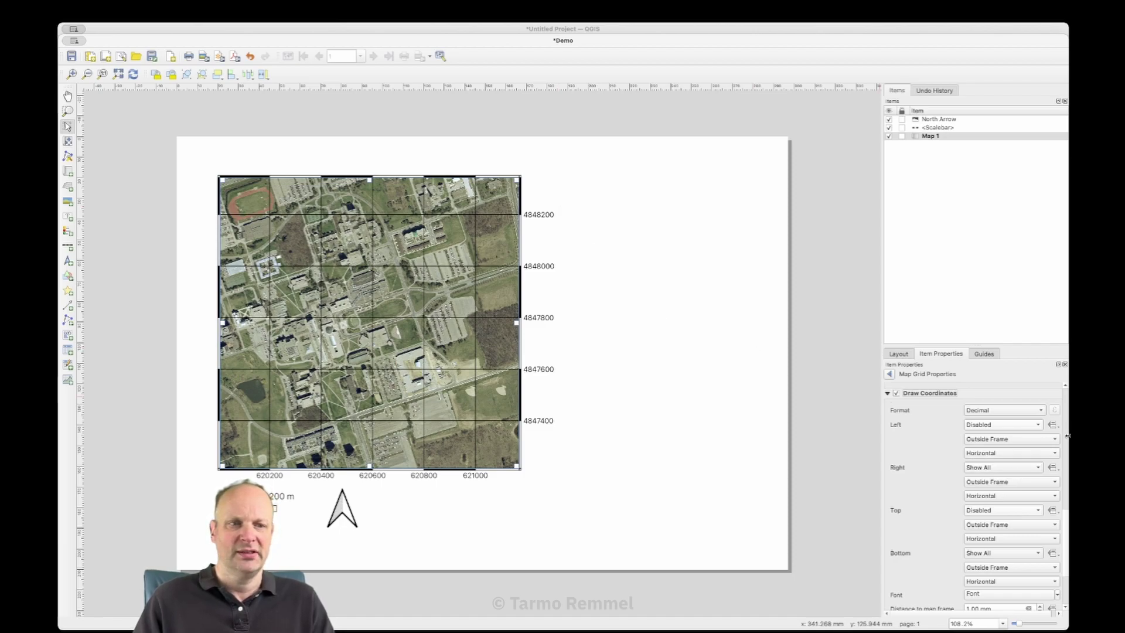
Raise the labels' distance to map frame to 3.00 mm.
scroll(1063, 440, "up", 5)
scroll(1067, 447, "down", 5)
scroll(1069, 483, "down", 5)
scroll(973, 498, "down", 3)
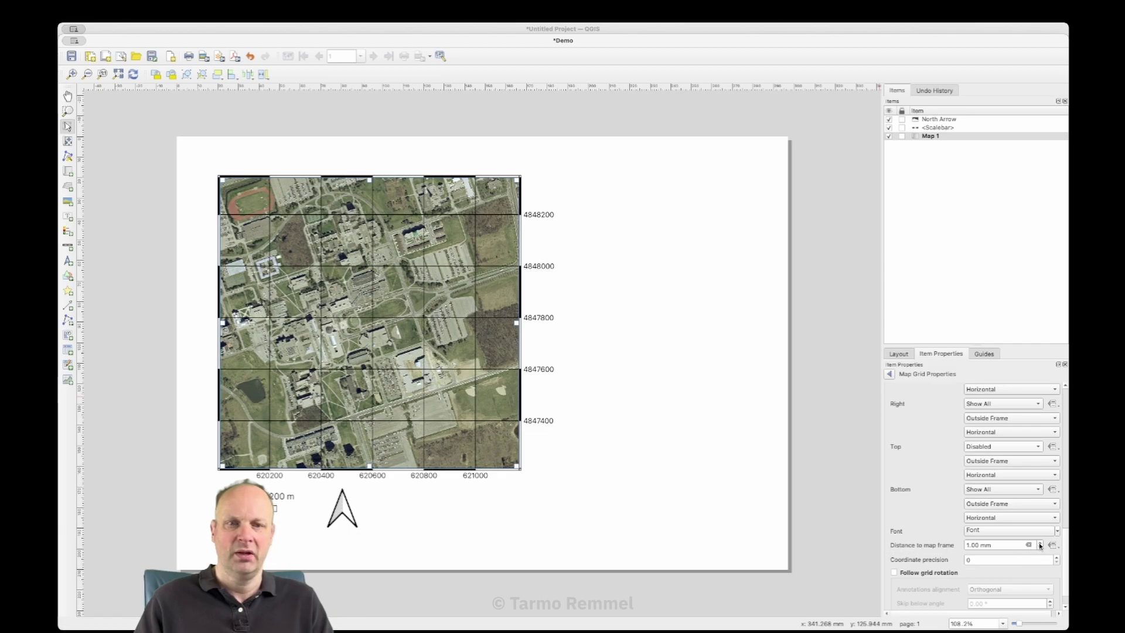
left_click(1040, 543)
left_click(1040, 543)
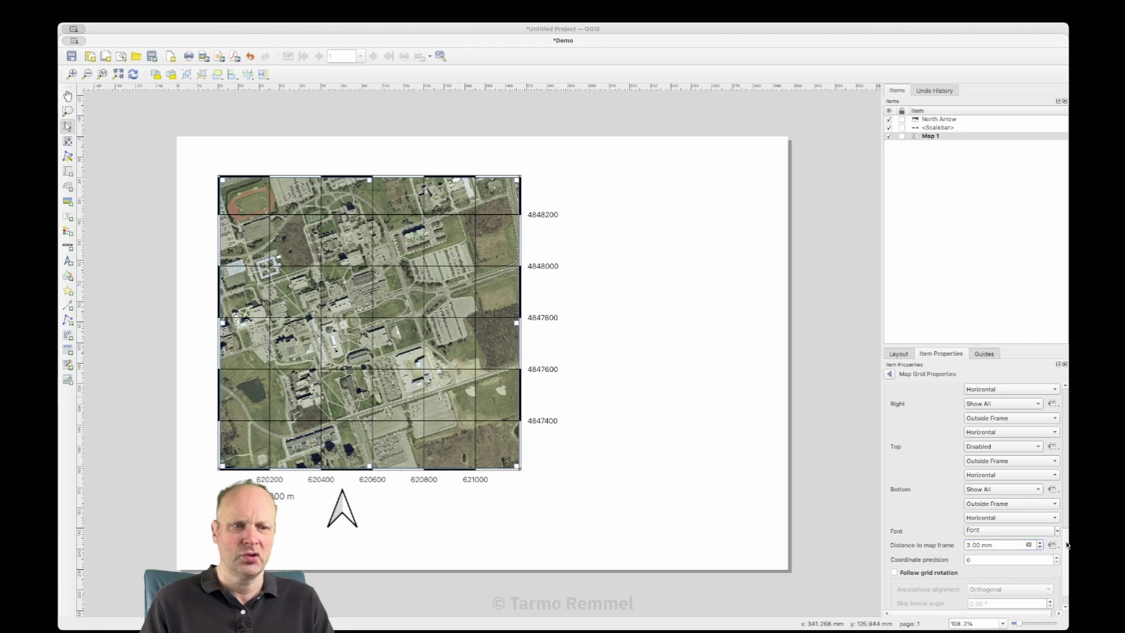
Set the grid CRS to EPSG:4326 WGS 84 latitude/longitude.
left_click_drag(1067, 521, 1069, 401)
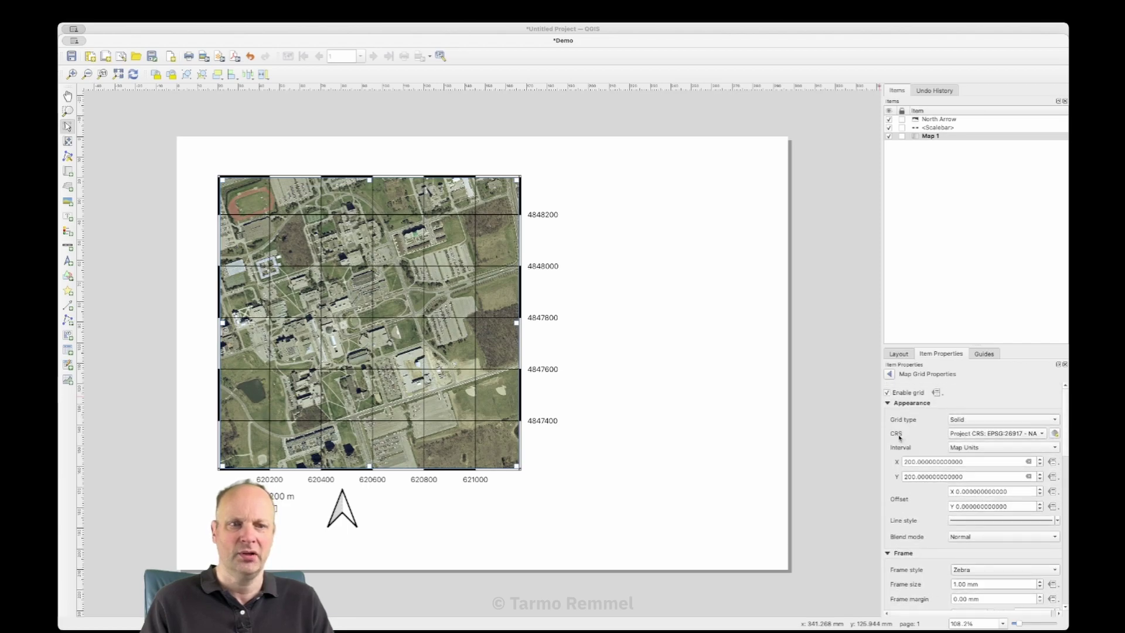
left_click(971, 434)
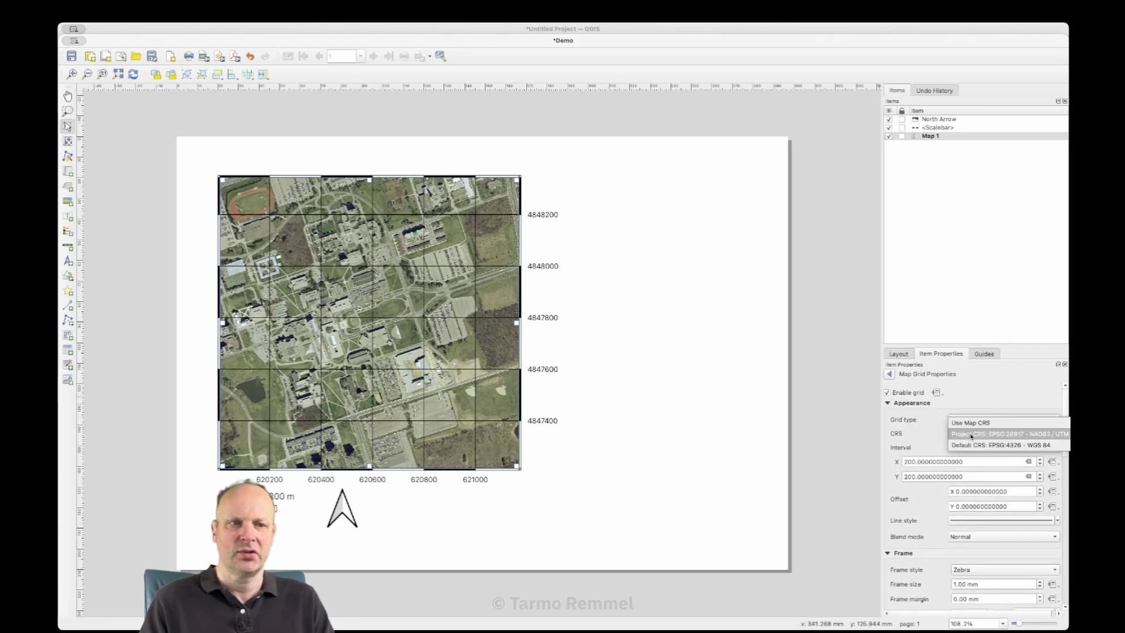
left_click(1015, 447)
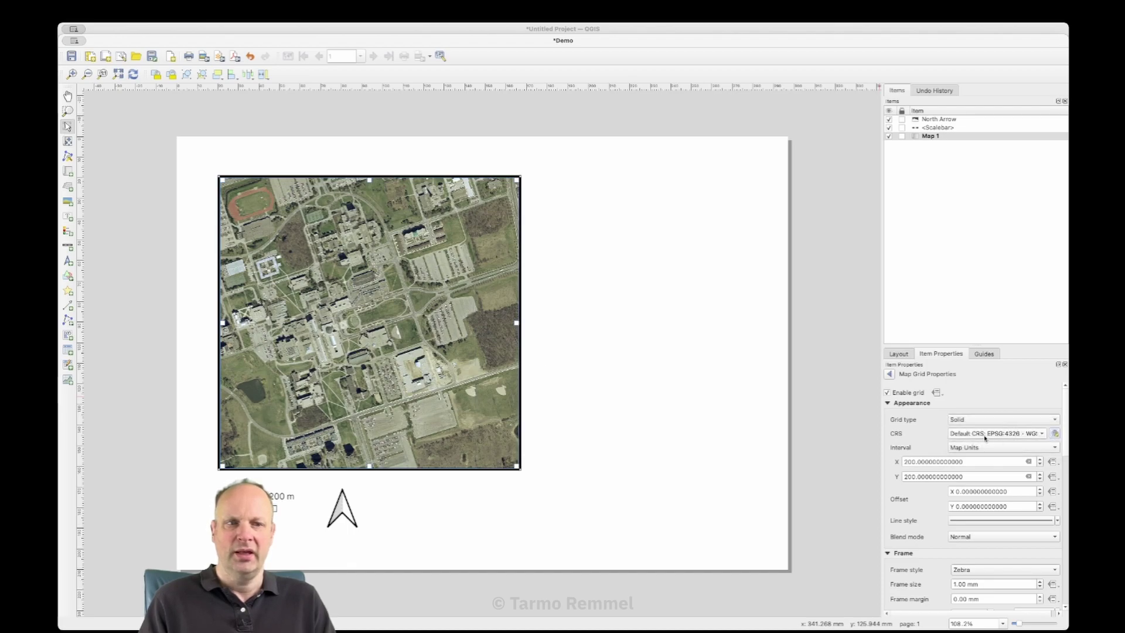
mouse_move(984, 437)
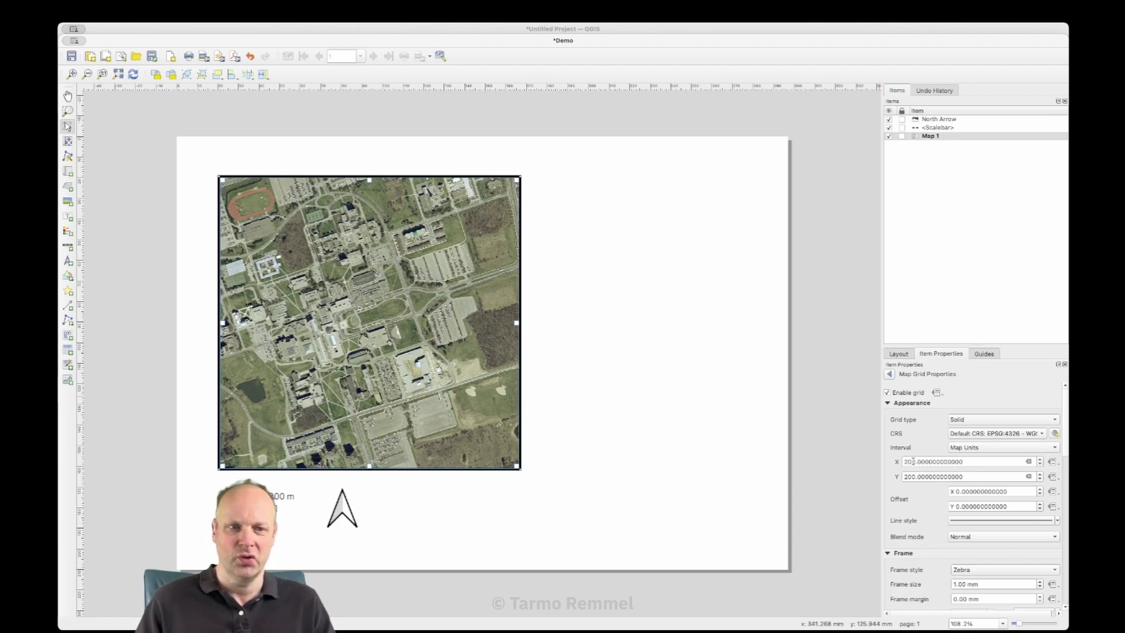
Set both X and Y grid intervals to 0.005 degrees.
left_click_drag(915, 461, 894, 463)
type("0.005")
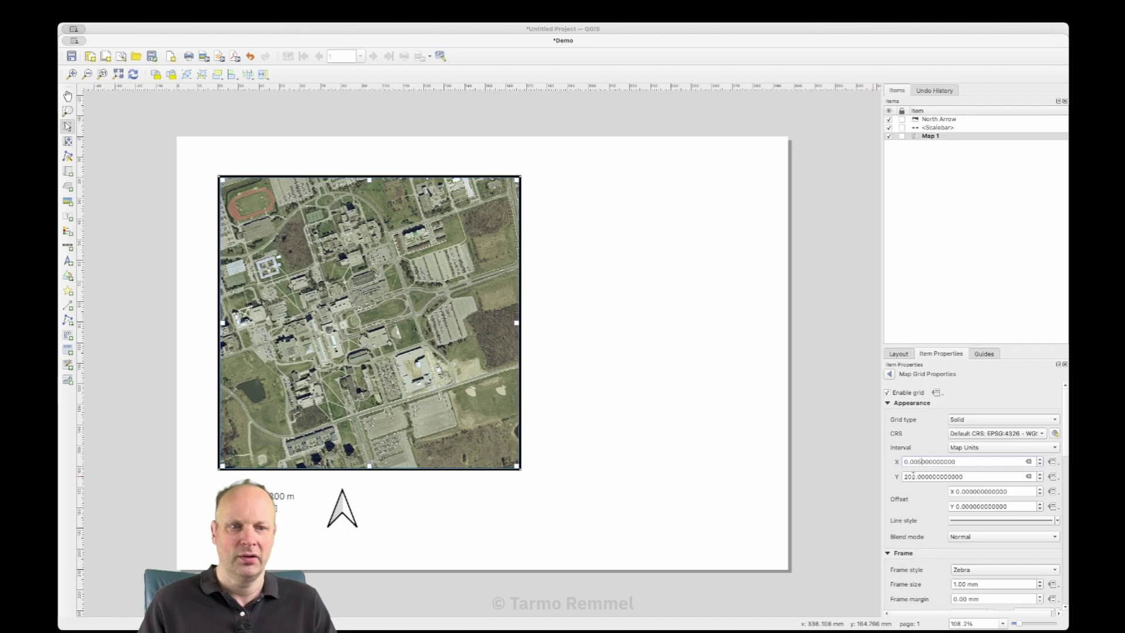
left_click_drag(914, 475, 889, 478)
type("0")
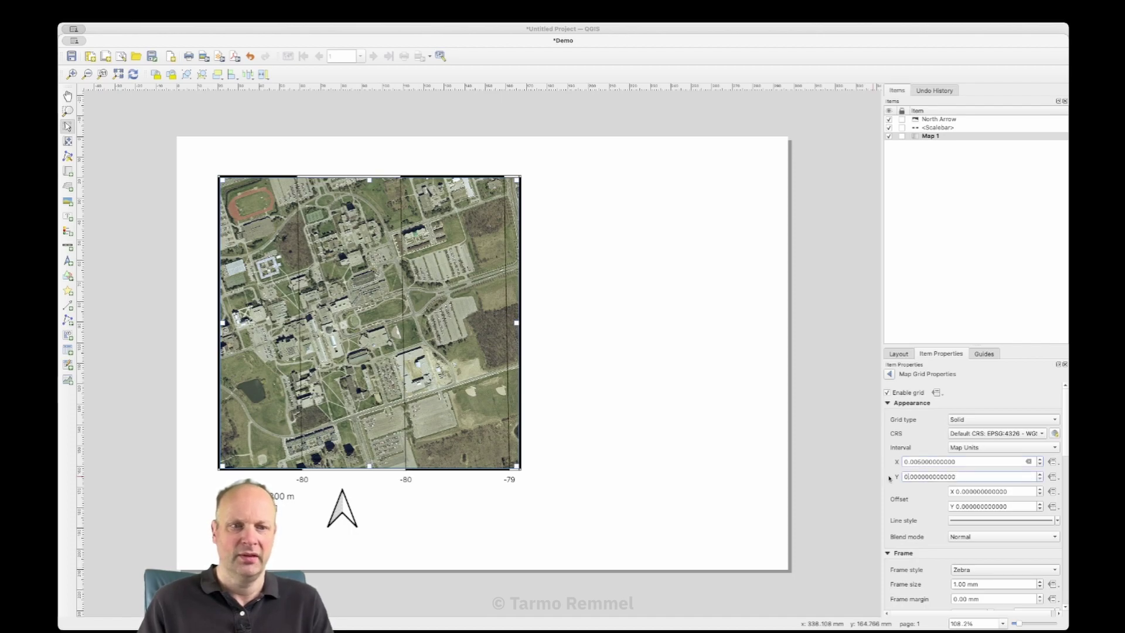
type("5")
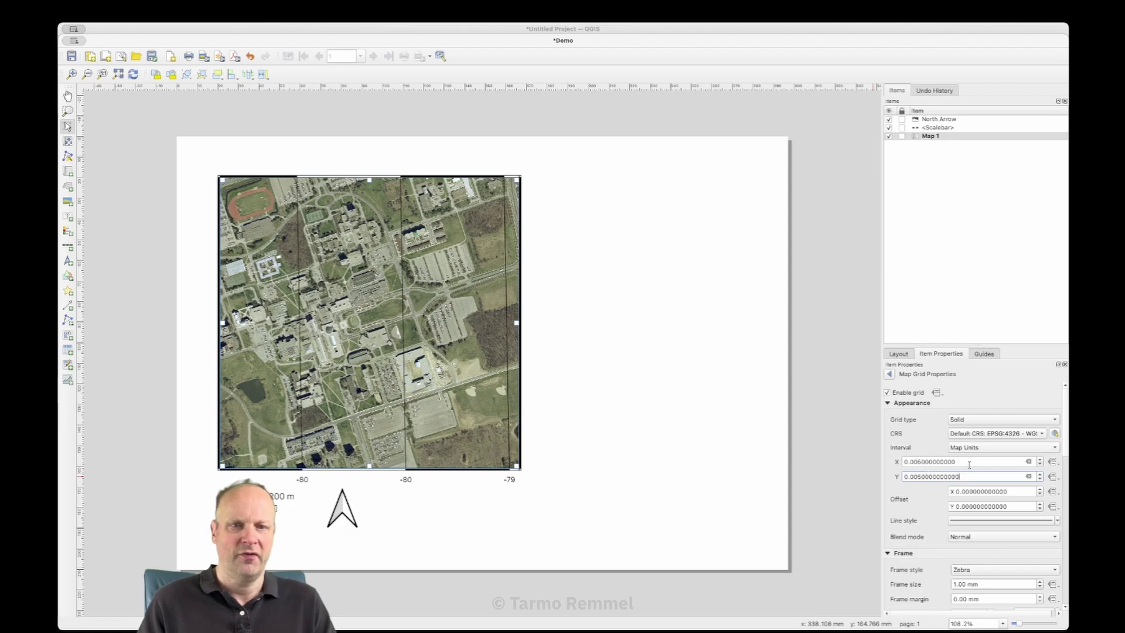
key("Return")
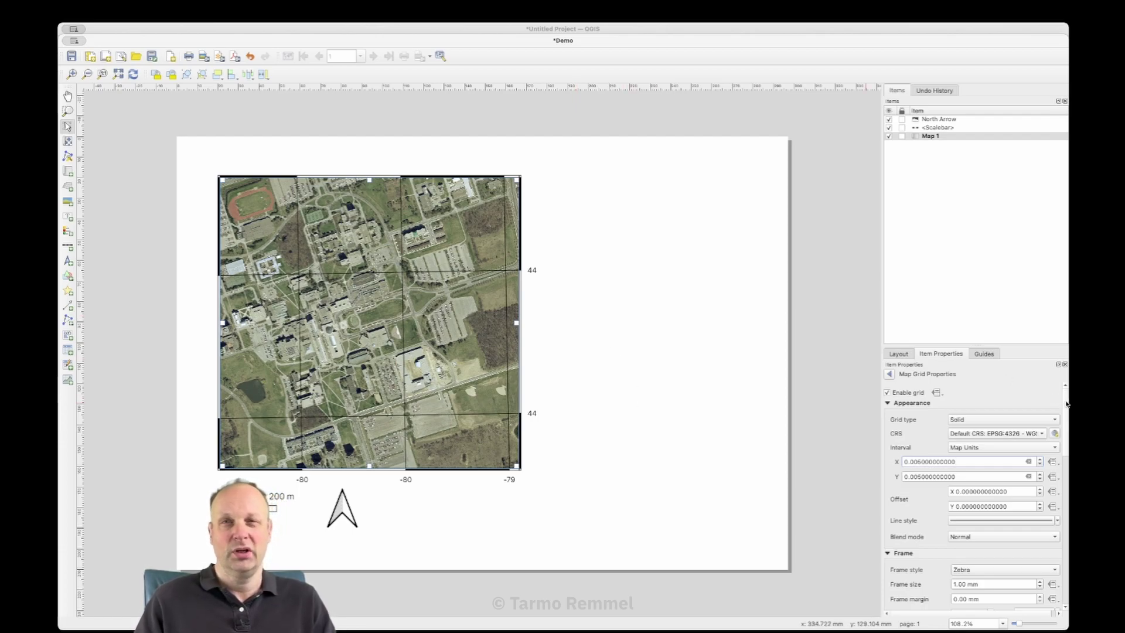
Set the grid label format to Degree,Minute,Second with Suffix, giving N/W hemisphere labels.
left_click_drag(1068, 404, 1066, 521)
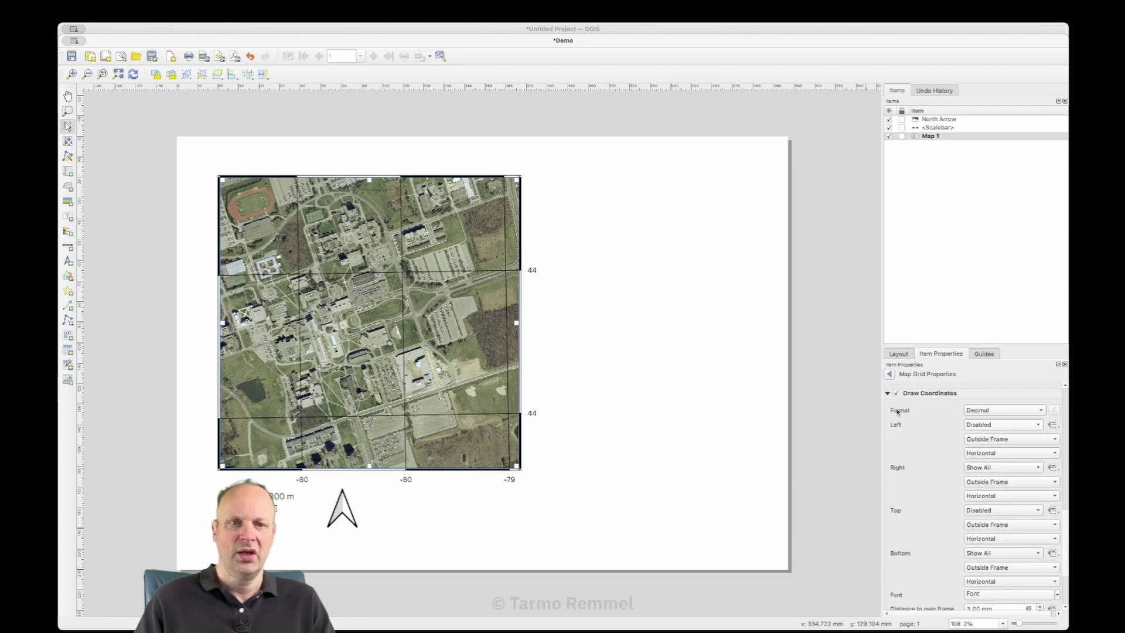
left_click(990, 412)
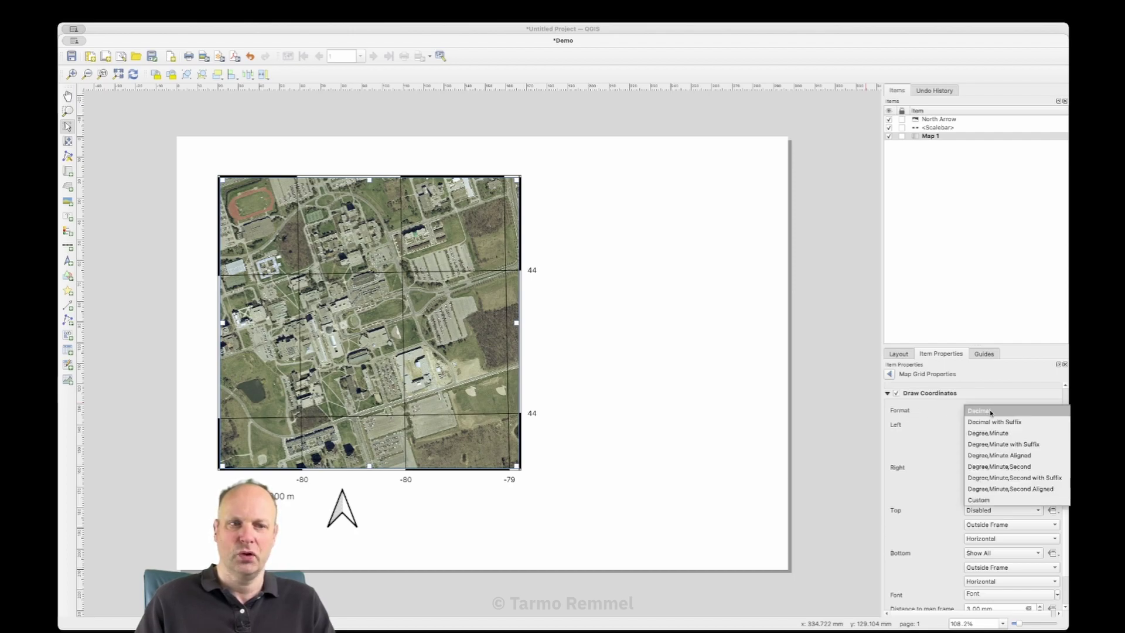
left_click(1031, 467)
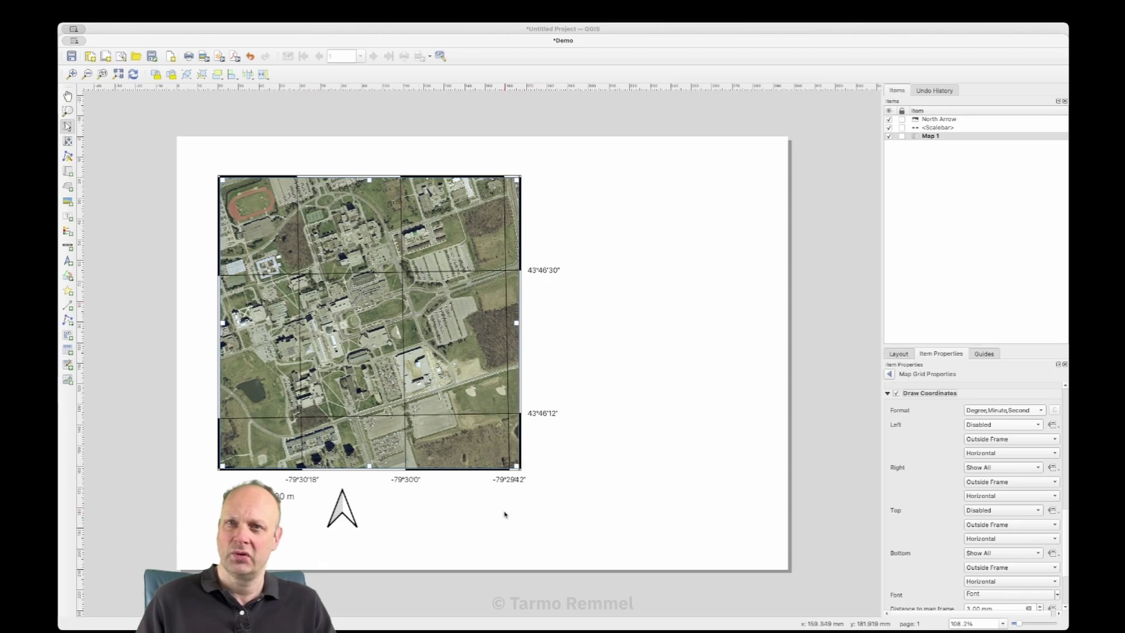
left_click(1005, 410)
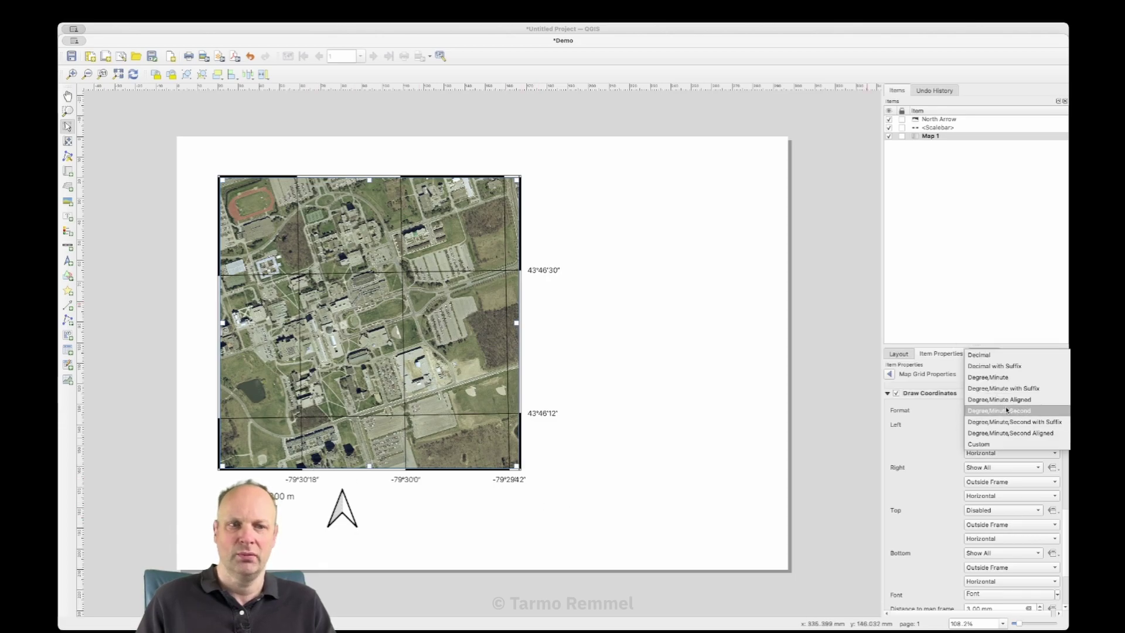
left_click(1008, 423)
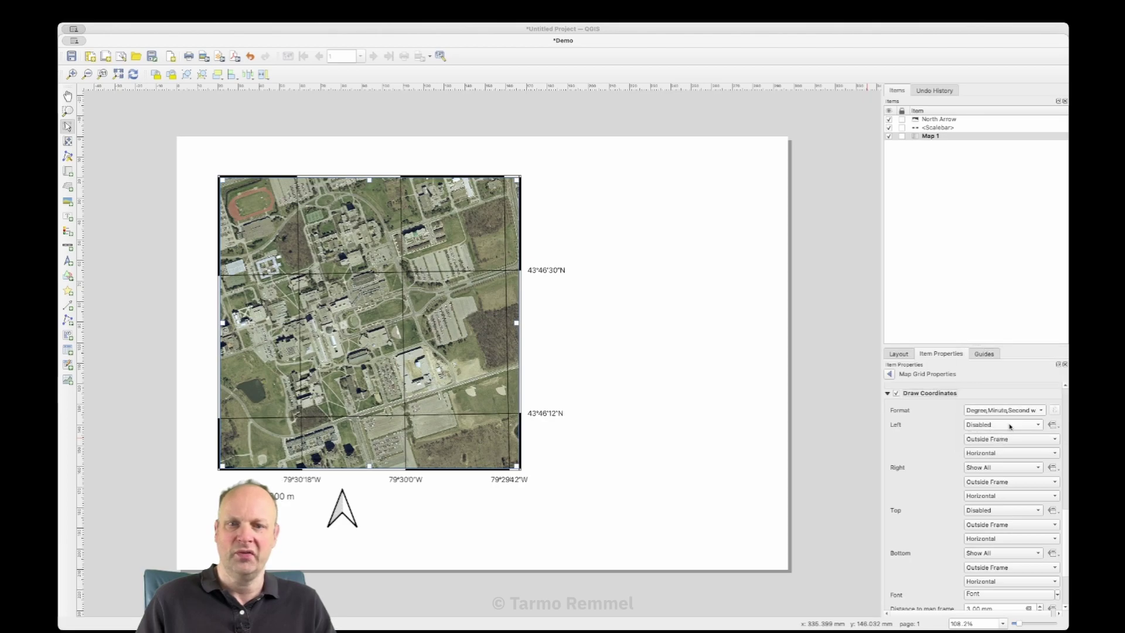